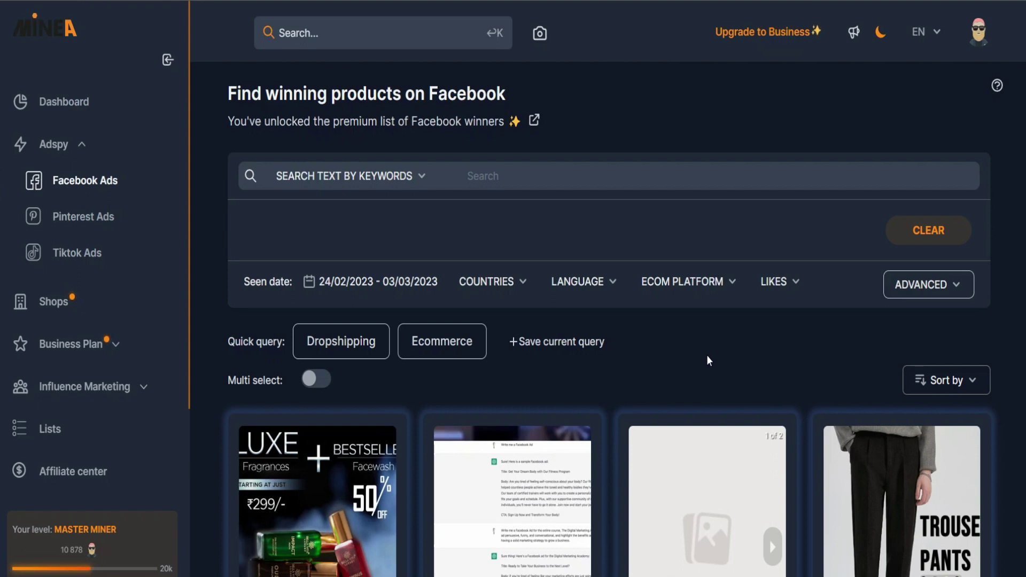
Step: Browse the Facebook ads, then apply the Dropshipping quick-query preset
scroll(706, 358, "down", 3)
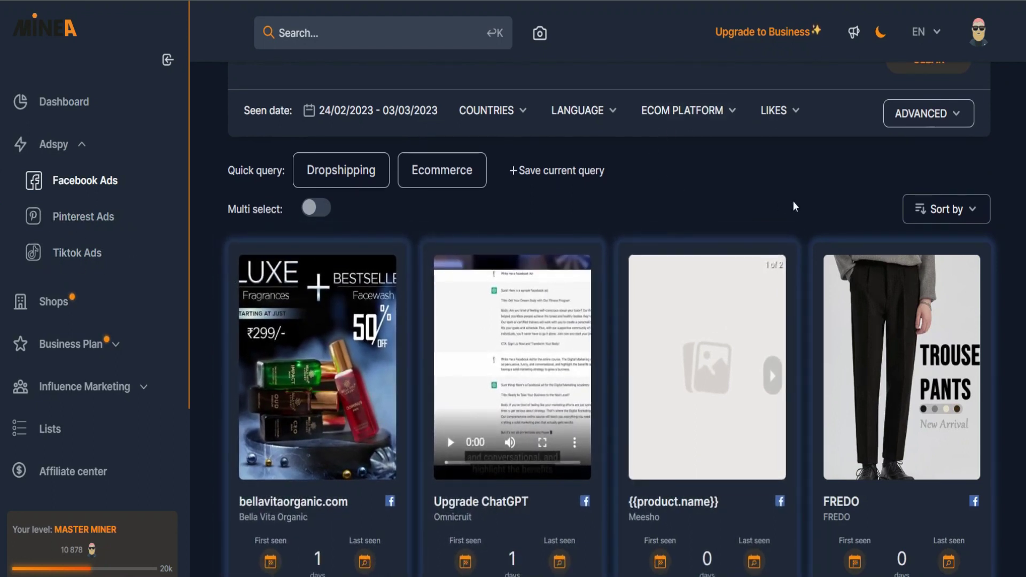
scroll(793, 205, "down", 10)
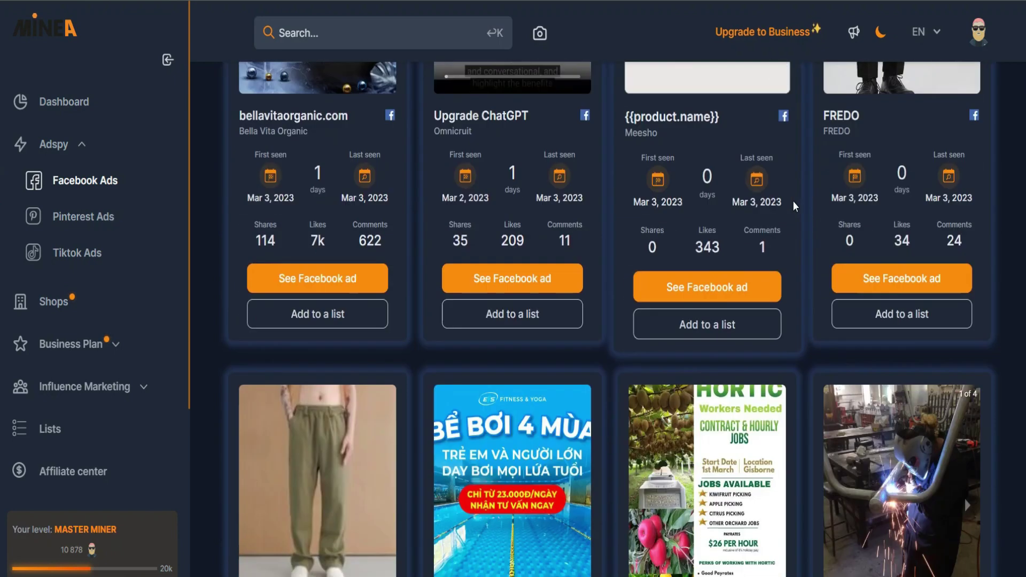
scroll(793, 206, "up", 15)
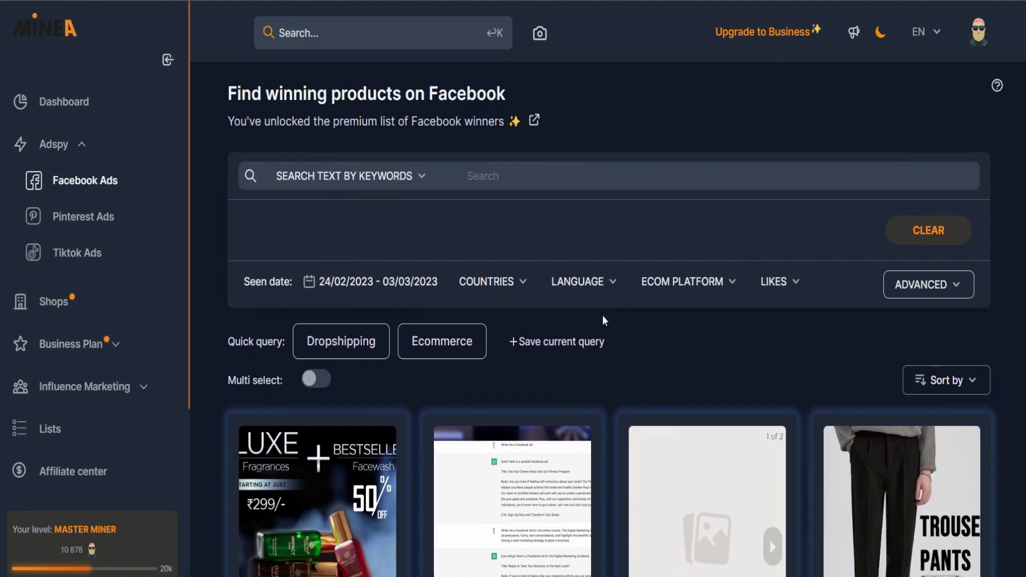
scroll(602, 315, "down", 3)
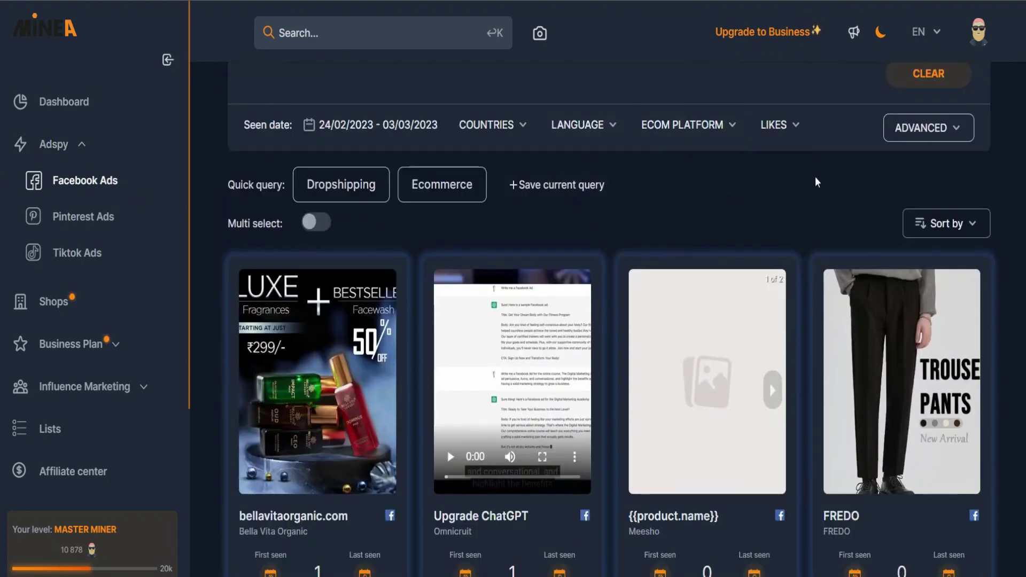
scroll(728, 223, "down", 7)
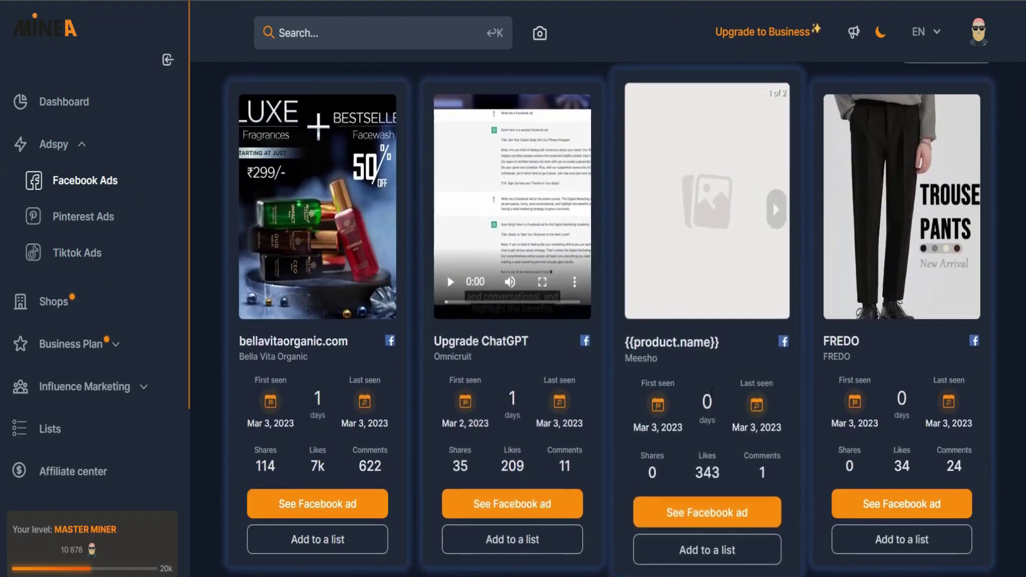
scroll(711, 394, "down", 4)
scroll(711, 393, "up", 14)
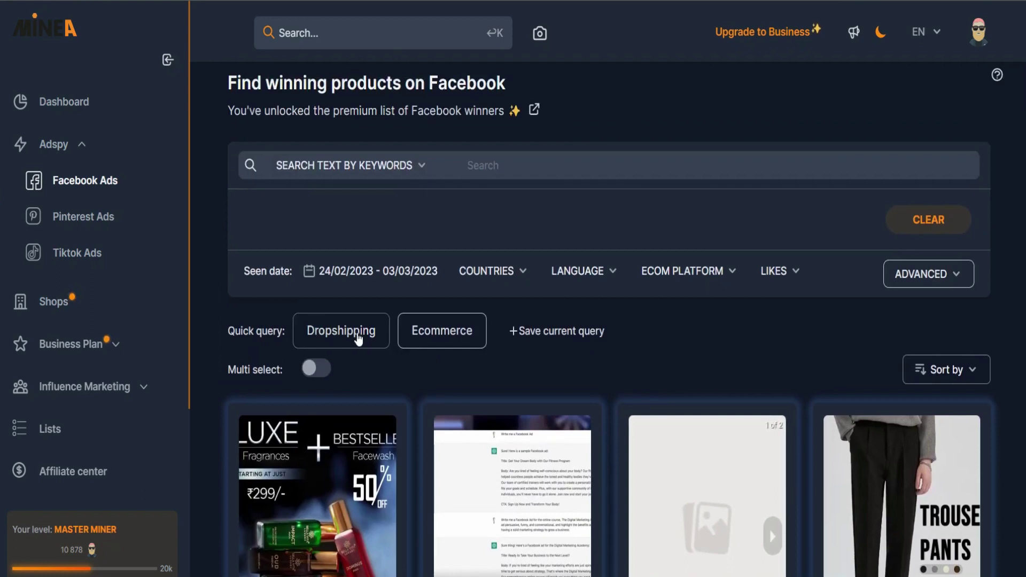
scroll(557, 352, "down", 4)
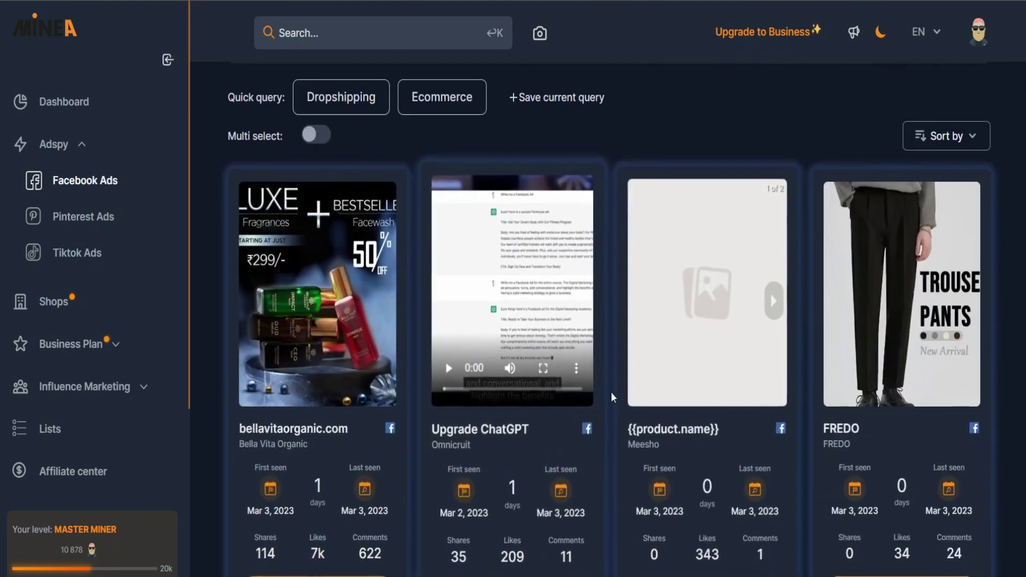
scroll(610, 393, "down", 3)
scroll(611, 393, "up", 7)
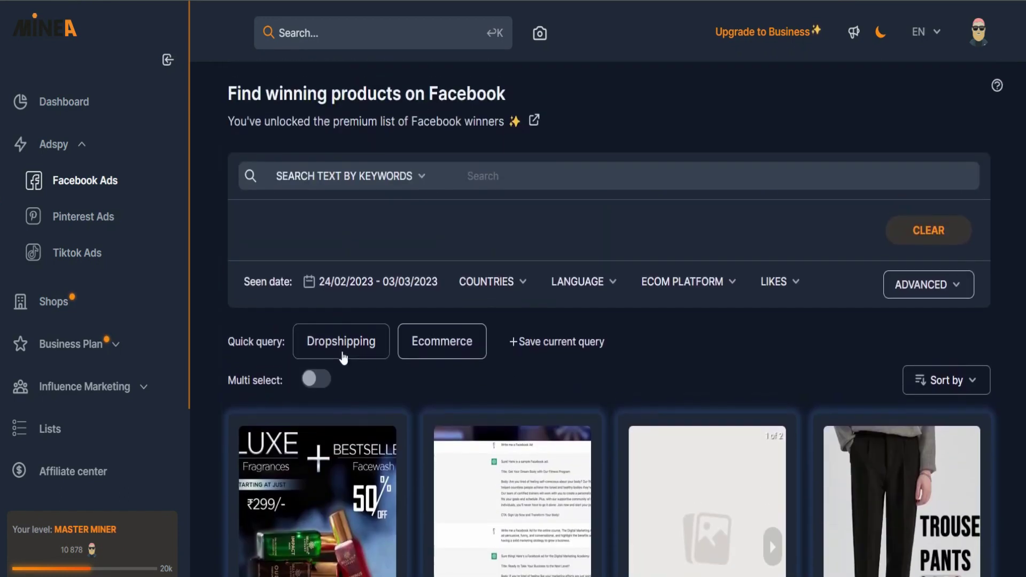
left_click(343, 357)
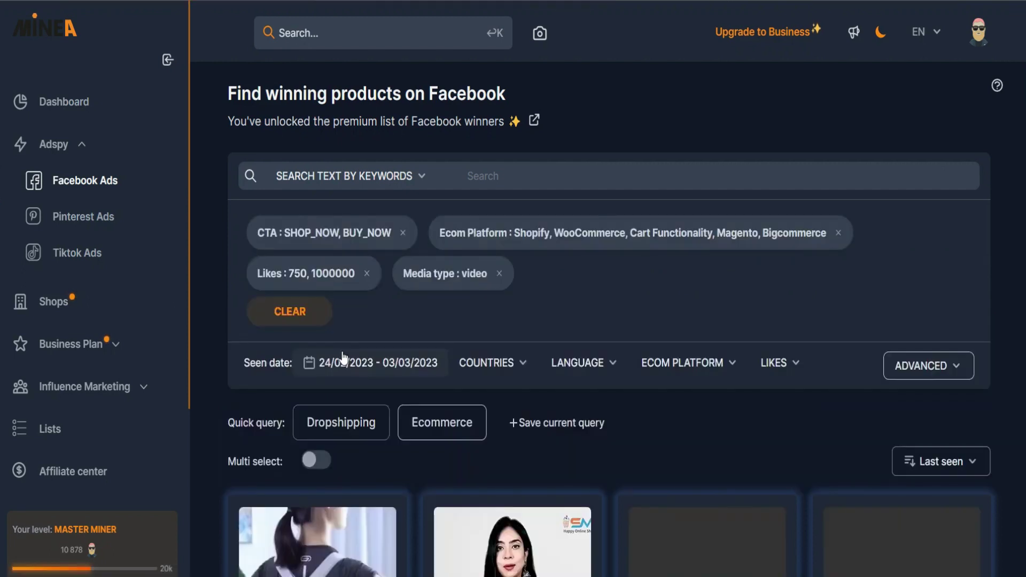
Step: Scroll the Dropshipping results and open the Suitable For All Age Groups posture corrector ad
scroll(536, 418, "down", 6)
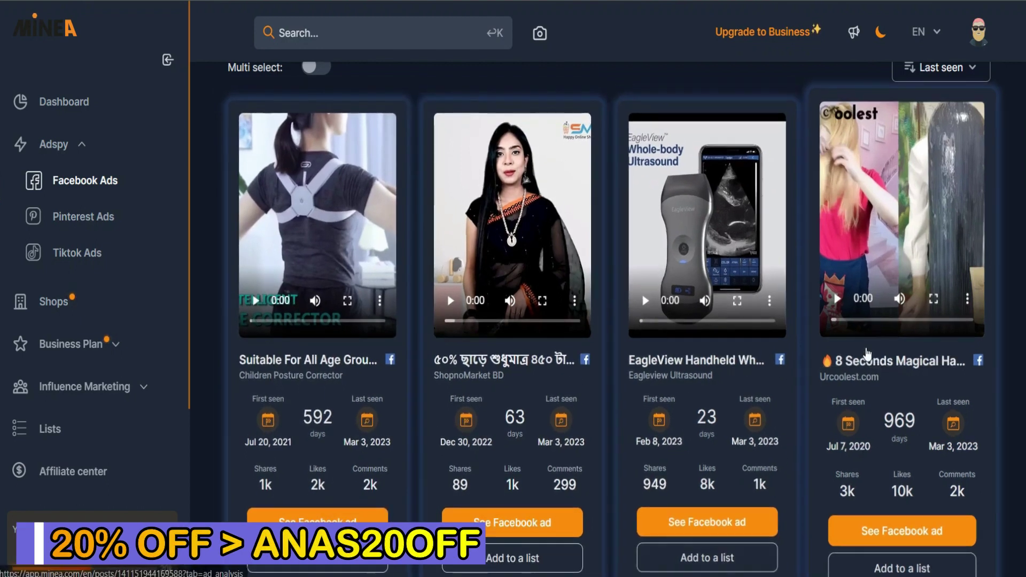
scroll(866, 348, "down", 8)
scroll(866, 349, "down", 8)
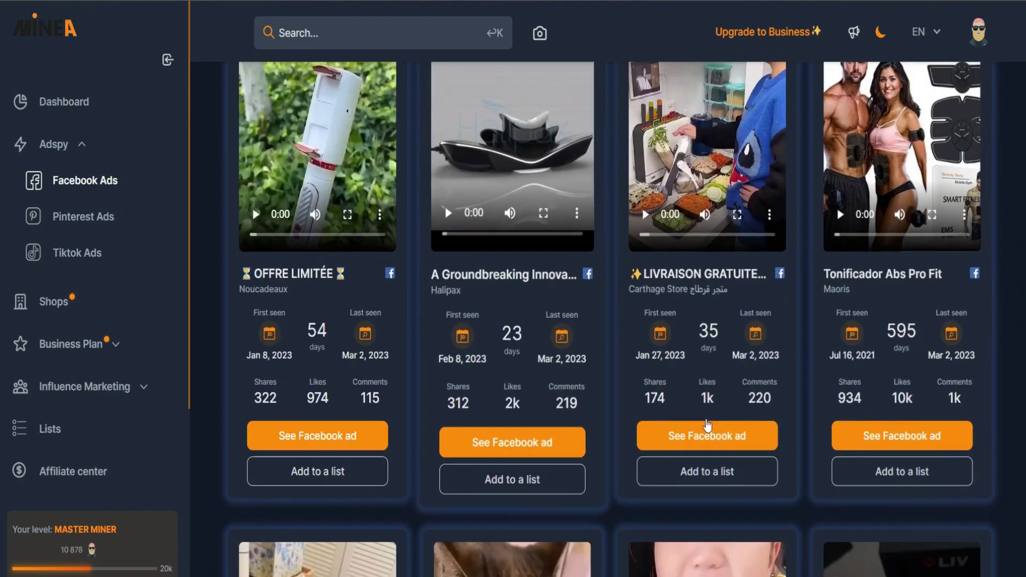
scroll(682, 276, "up", 15)
scroll(681, 276, "up", 6)
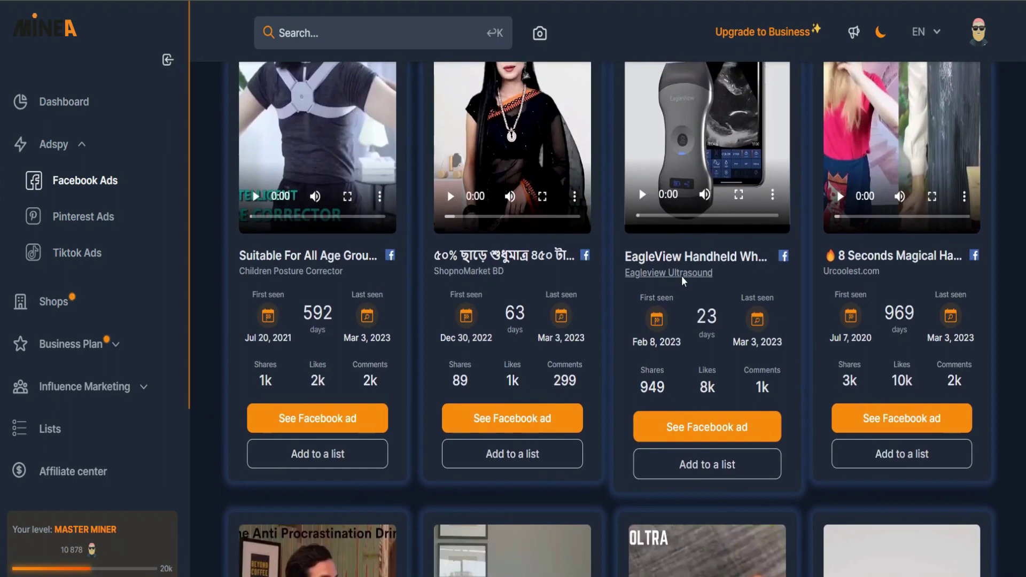
scroll(681, 276, "down", 3)
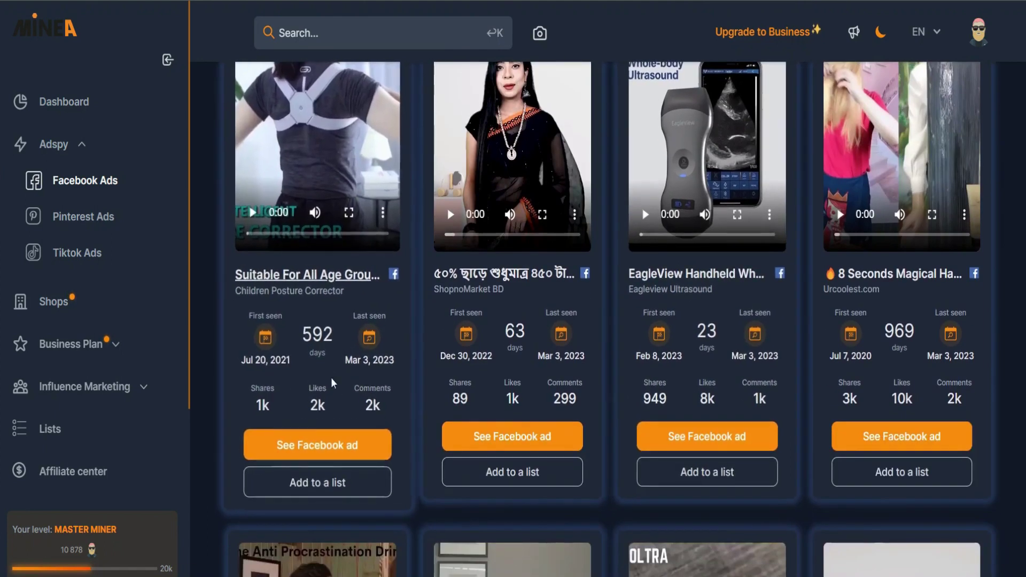
left_click(332, 457)
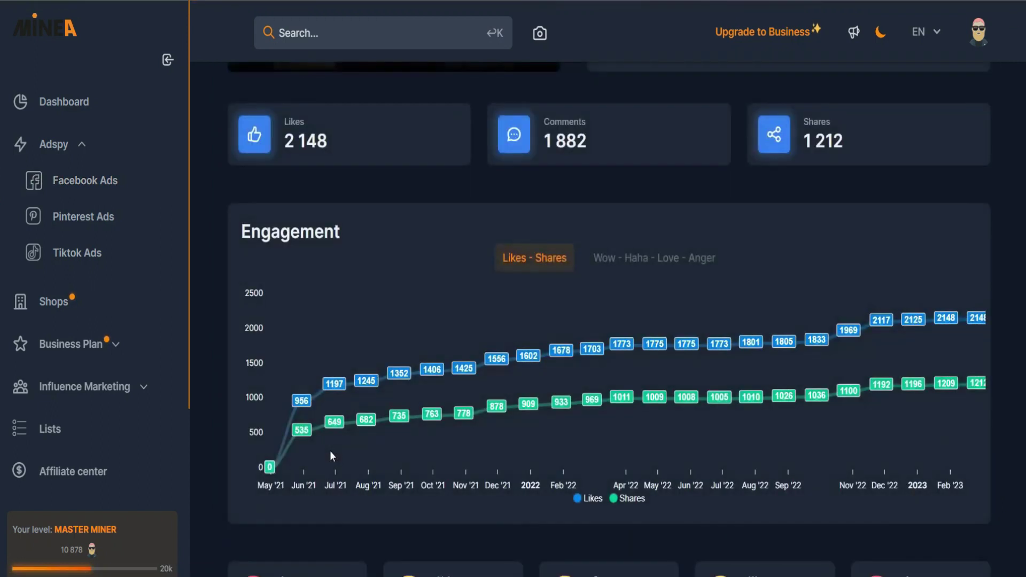
Step: Review the posture corrector ad's engagement, audience and runway, then visit ruddy-cpc.com
mouse_move(302, 441)
mouse_move(515, 424)
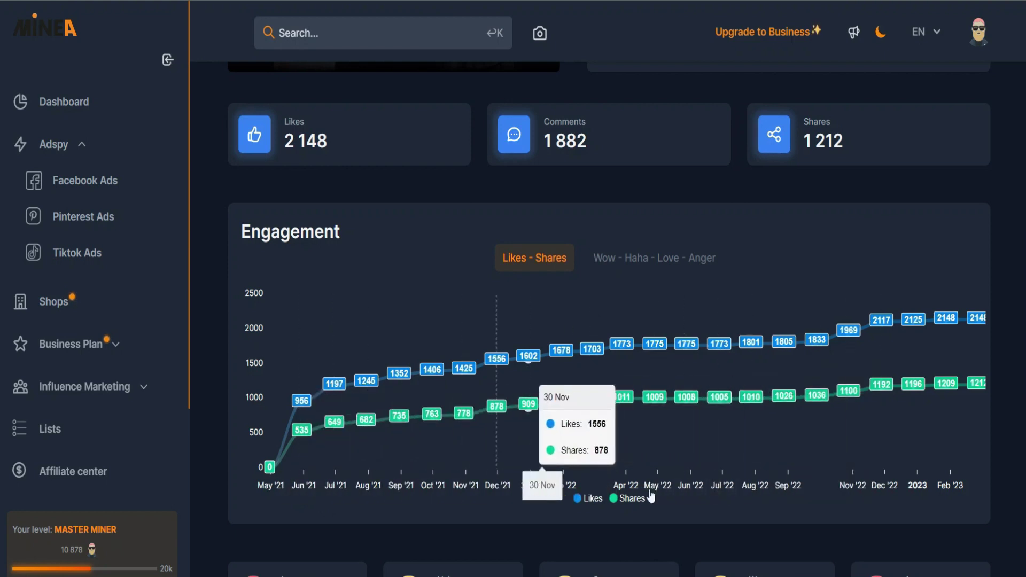
scroll(365, 143, "down", 5)
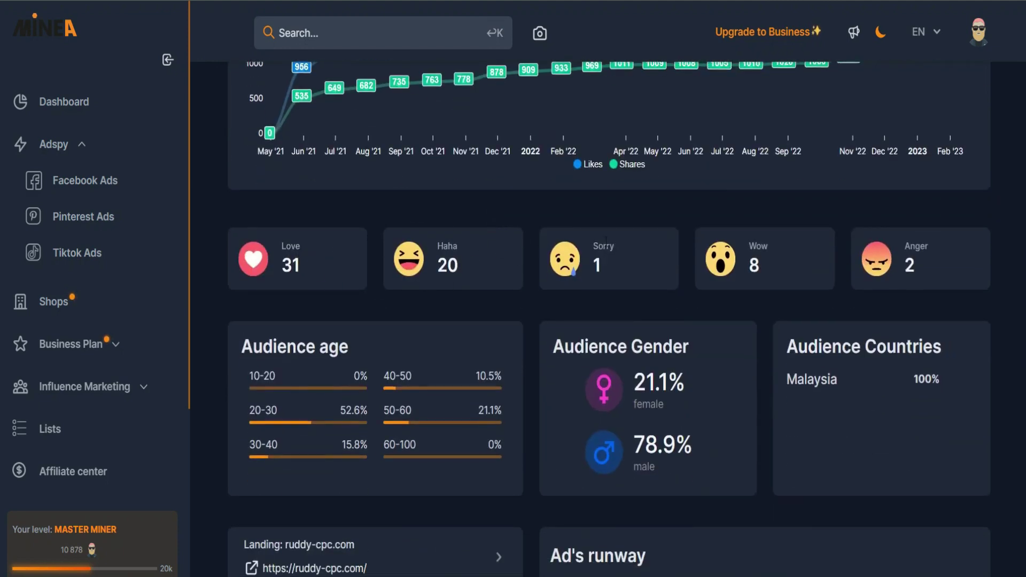
scroll(606, 311, "down", 2)
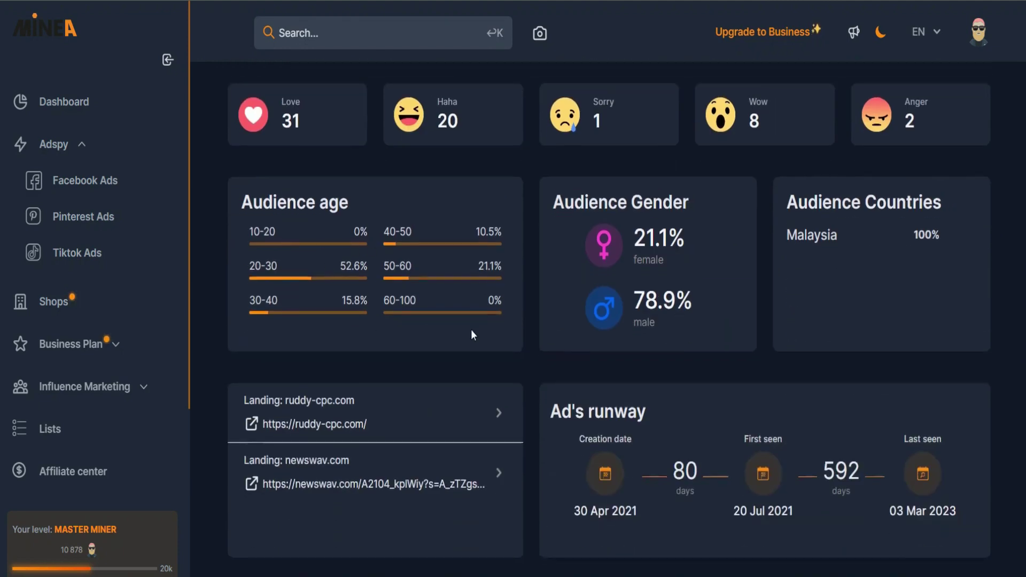
scroll(748, 321, "down", 1)
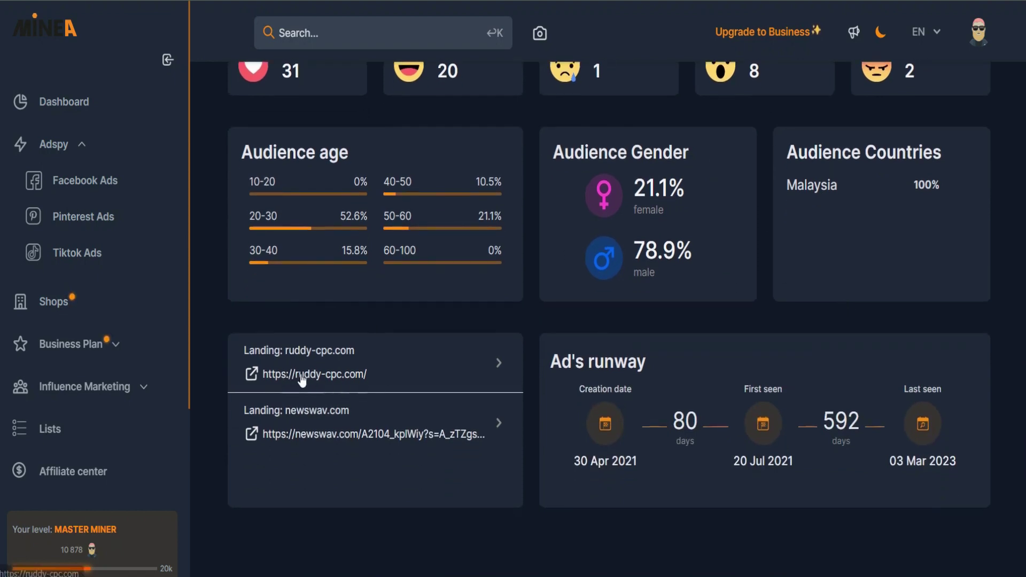
left_click(338, 373)
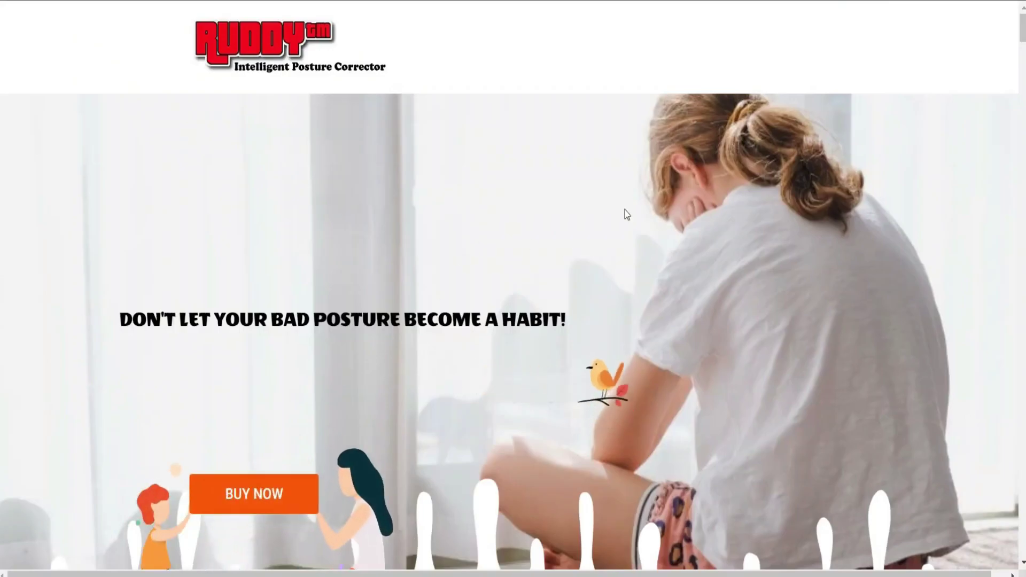
Step: Read the ruddy-cpc.com kyphosis pitch down to the Benefits section
scroll(636, 399, "down", 10)
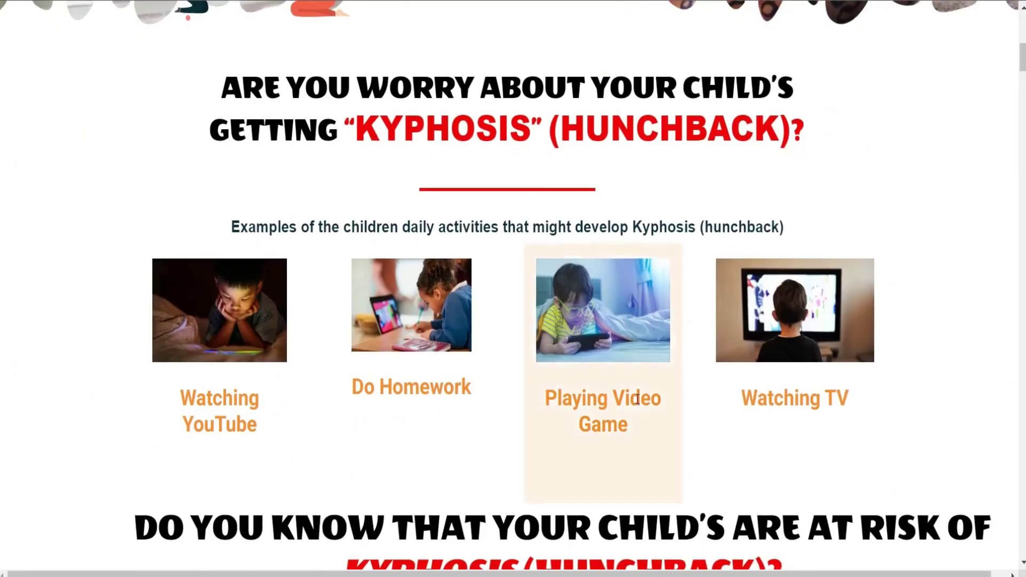
scroll(659, 437, "up", 9)
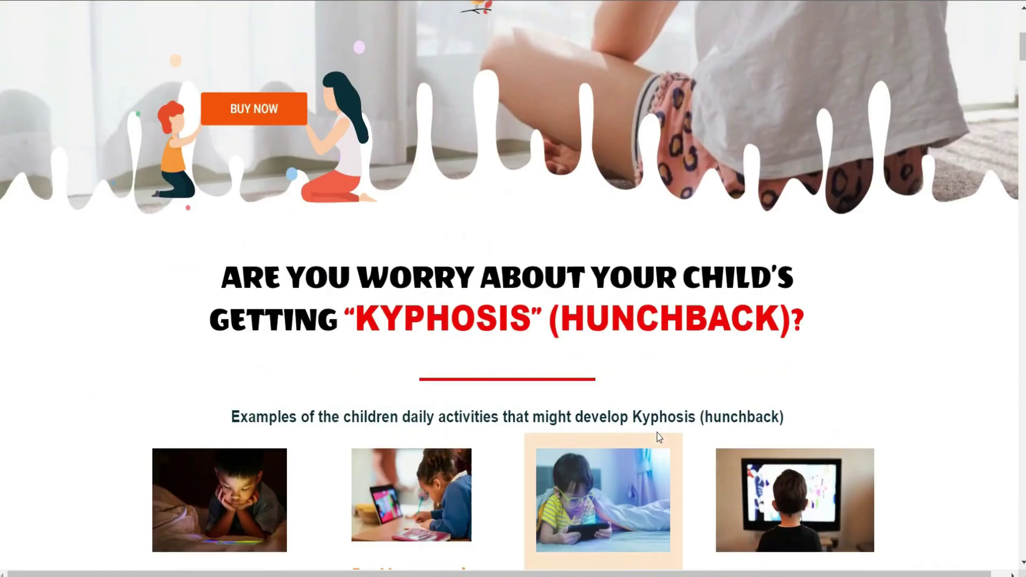
scroll(658, 431, "down", 7)
scroll(658, 432, "down", 20)
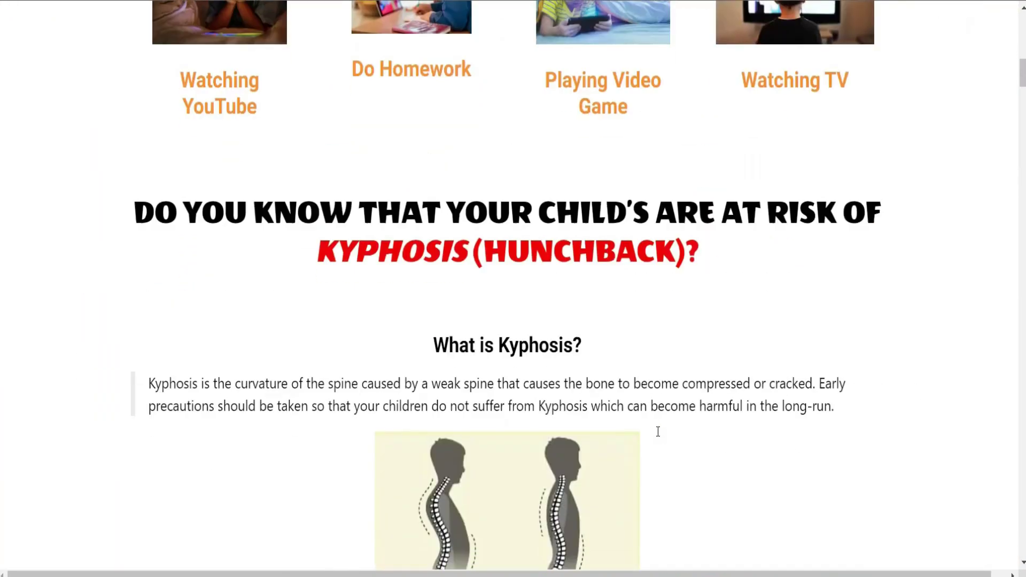
scroll(659, 427, "down", 20)
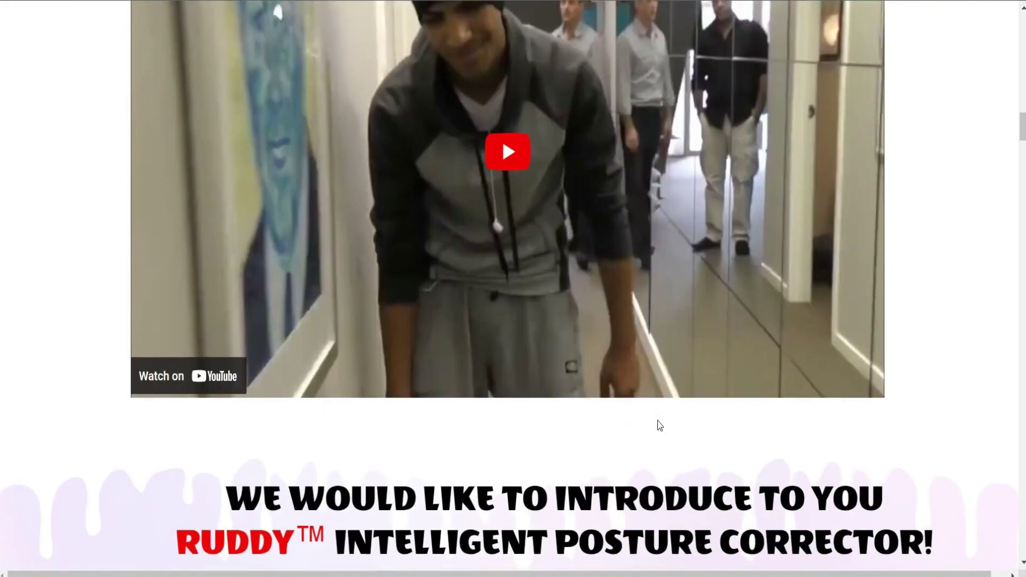
scroll(661, 386, "down", 3)
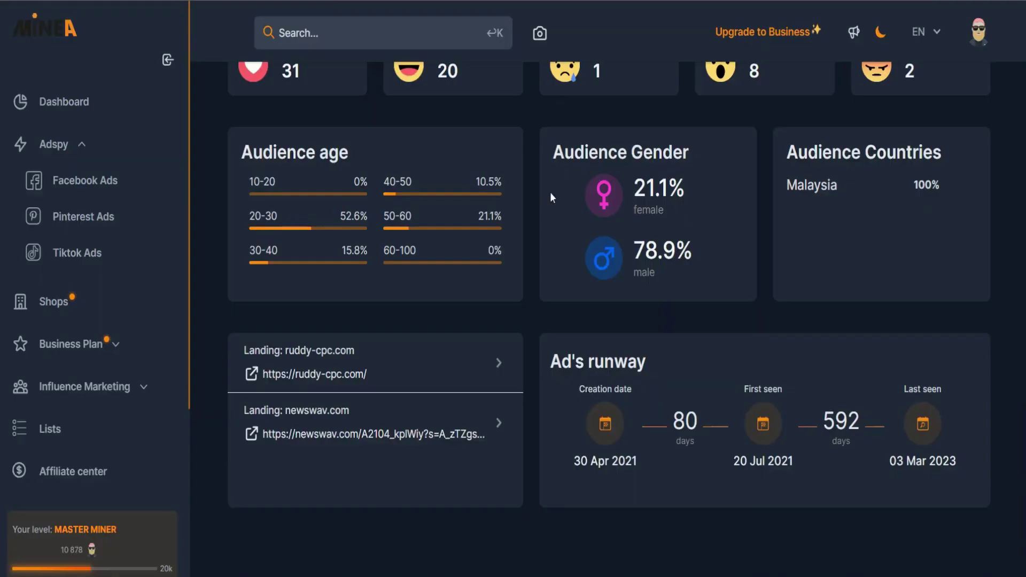
scroll(614, 331, "up", 10)
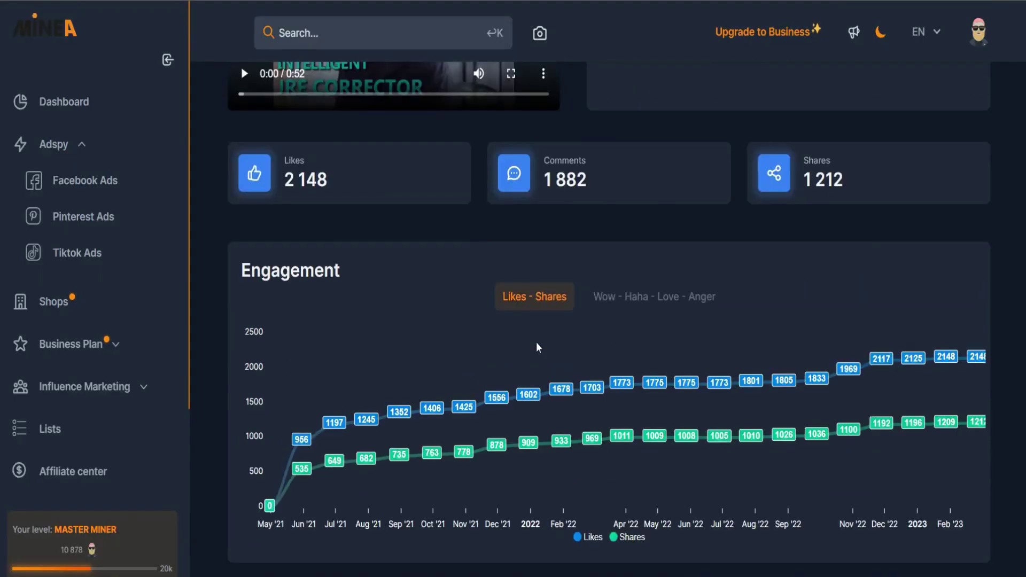
Step: Return from the ad analysis to the Find winning products on Facebook dashboard
scroll(397, 376, "up", 9)
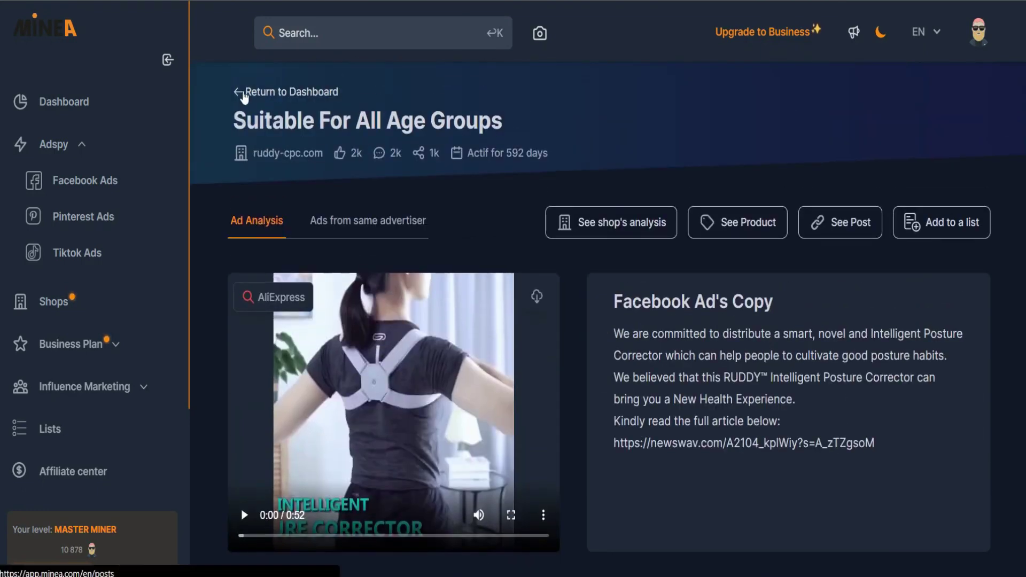
left_click(243, 94)
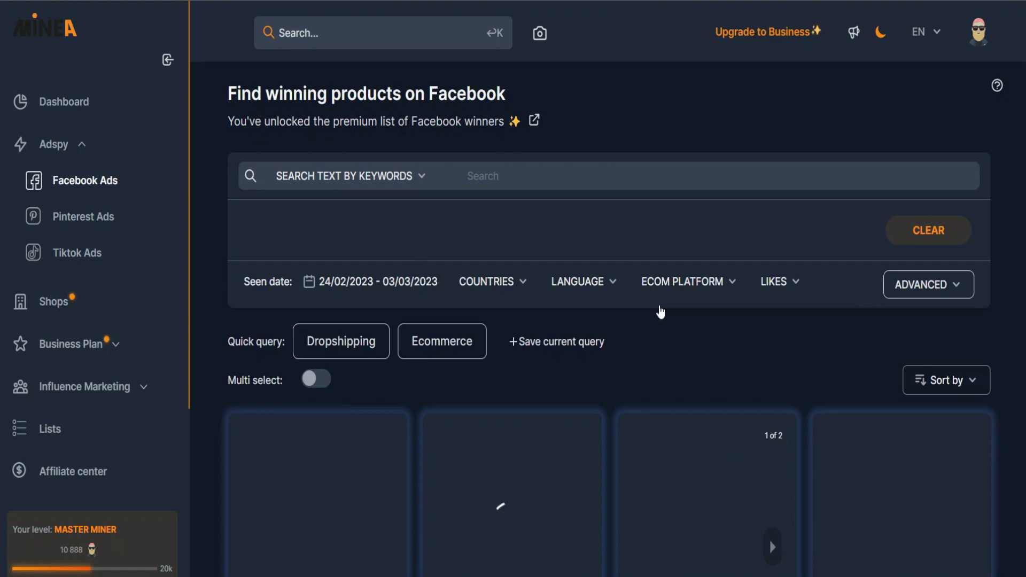
scroll(691, 321, "down", 3)
Step: Reveal the extra filters and look over the countries, language, platform and likes options
left_click(929, 160)
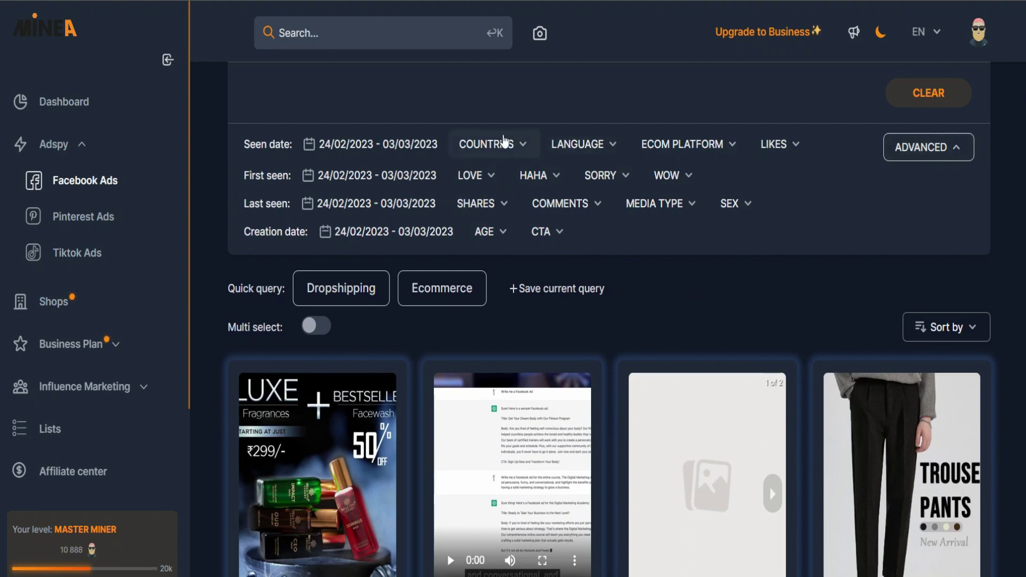
left_click(504, 141)
scroll(511, 222, "down", 3)
scroll(512, 222, "up", 3)
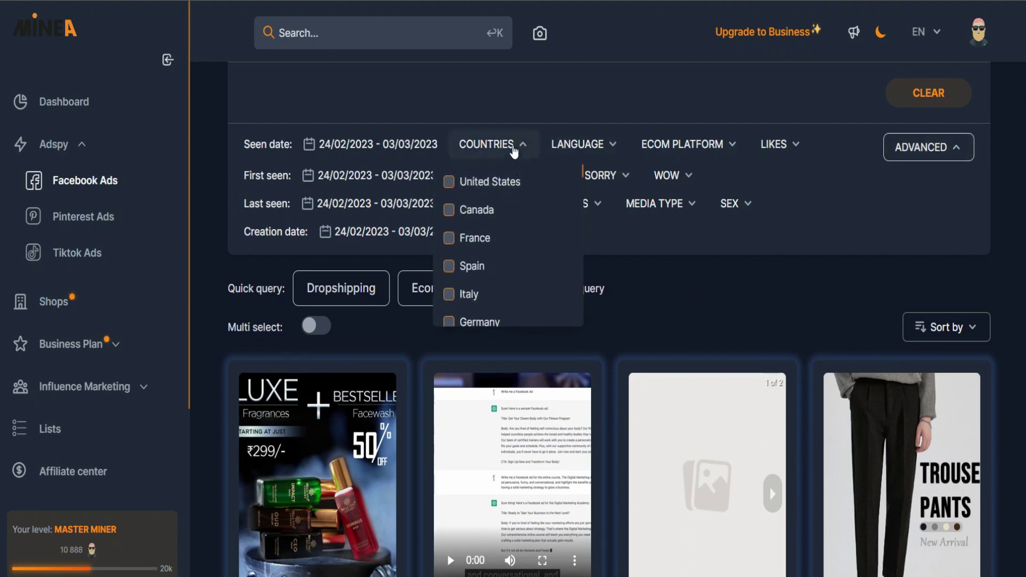
left_click(496, 146)
left_click(596, 146)
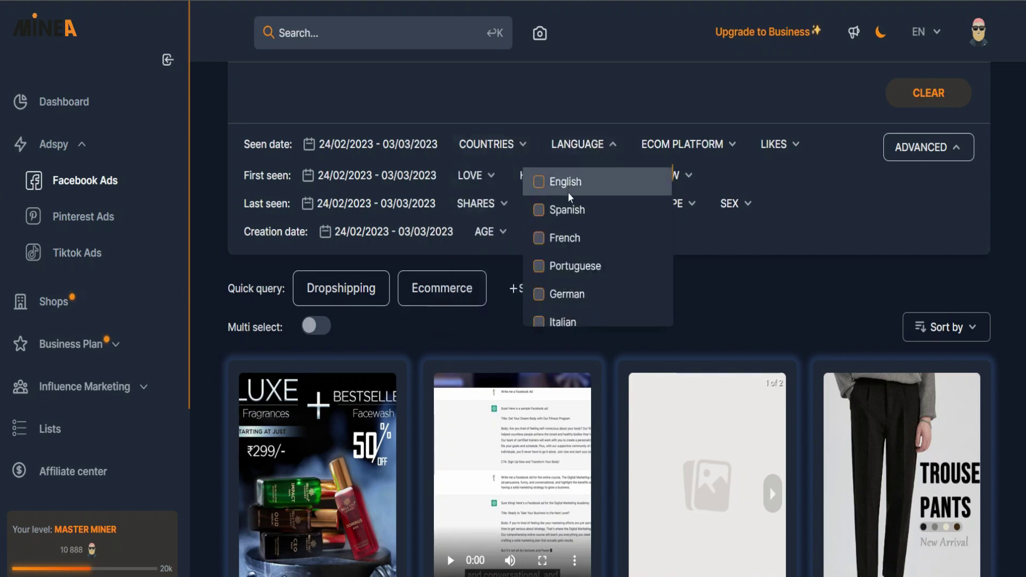
left_click(705, 143)
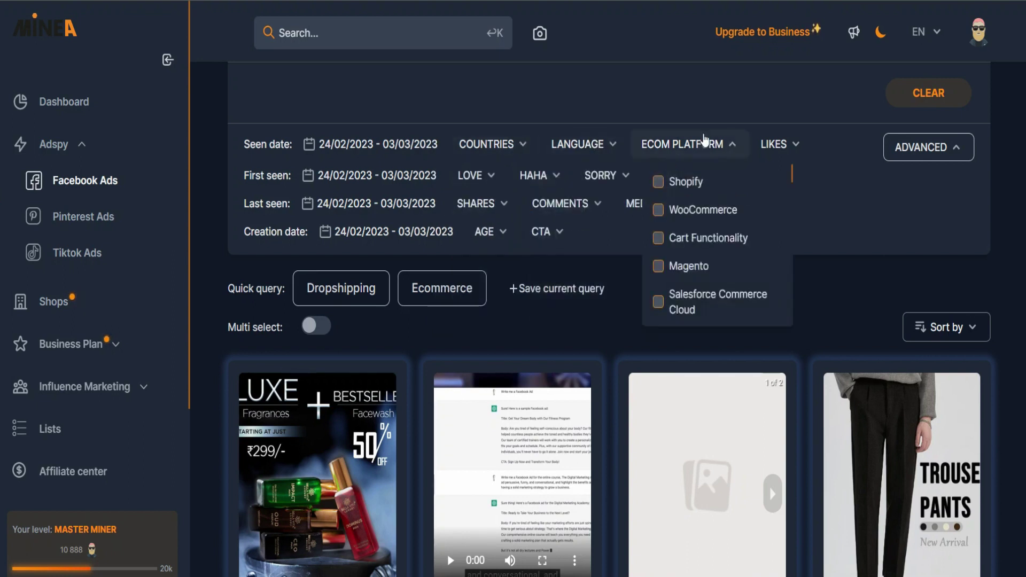
left_click(786, 143)
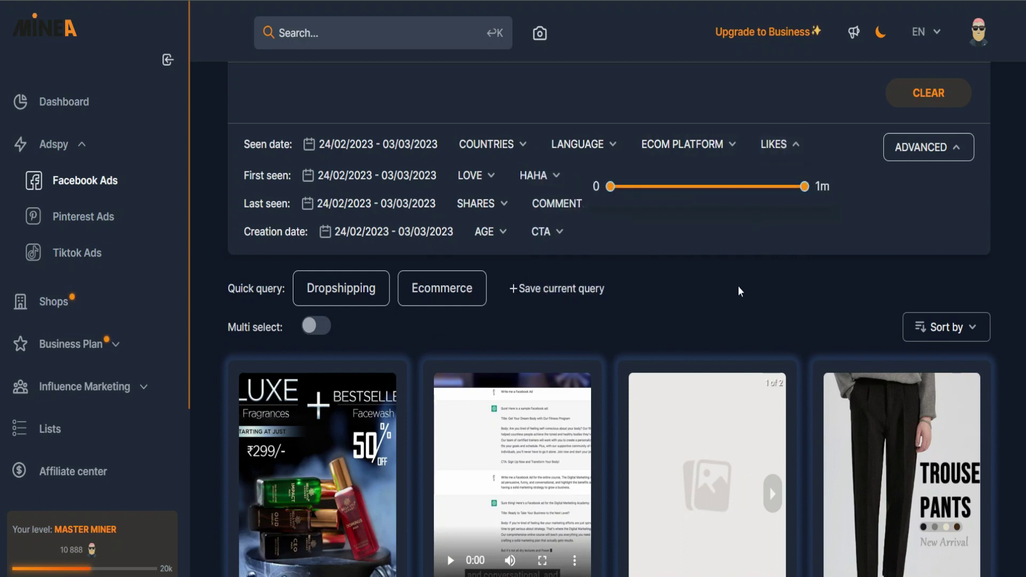
Step: Filter the Facebook ads to Countries: US, Language: en and Ecom Platform: Shopify
left_click(494, 144)
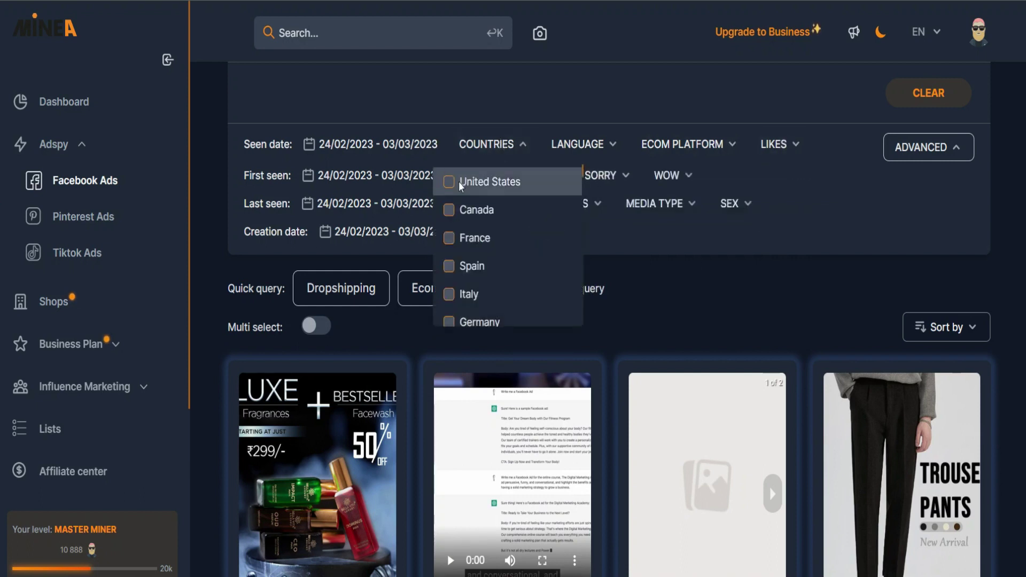
left_click(504, 183)
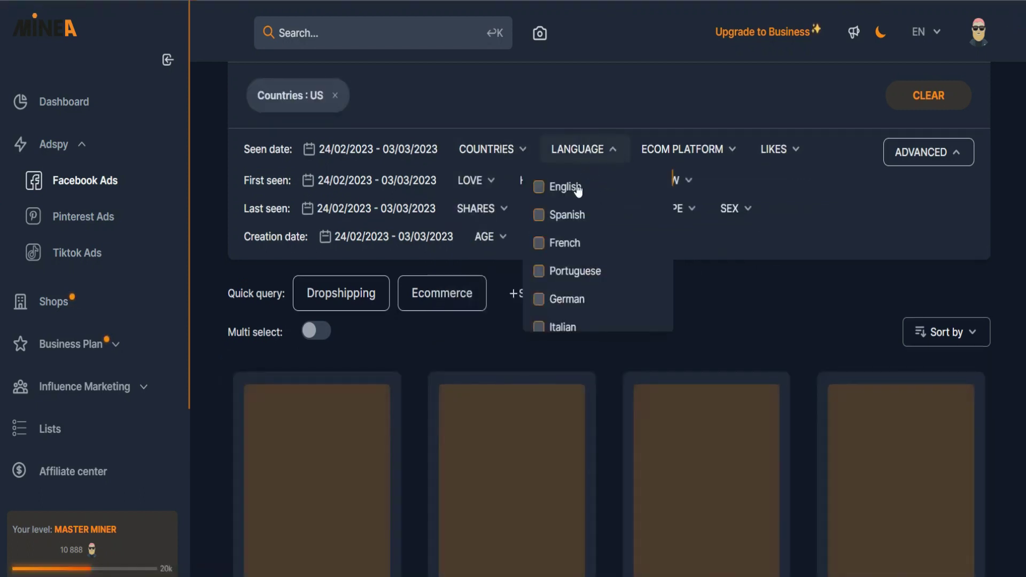
left_click(576, 184)
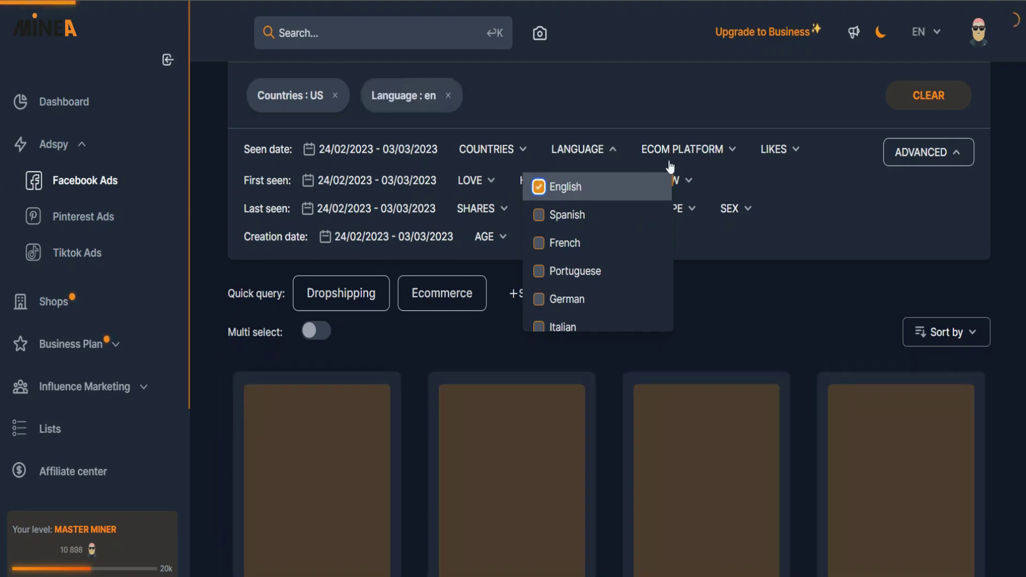
left_click(707, 152)
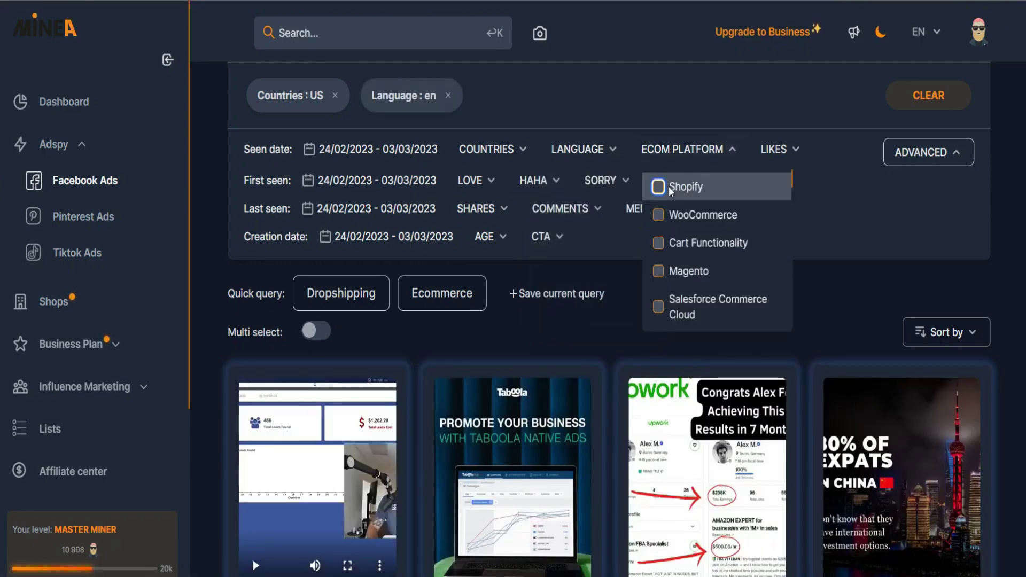
left_click(669, 187)
left_click(626, 320)
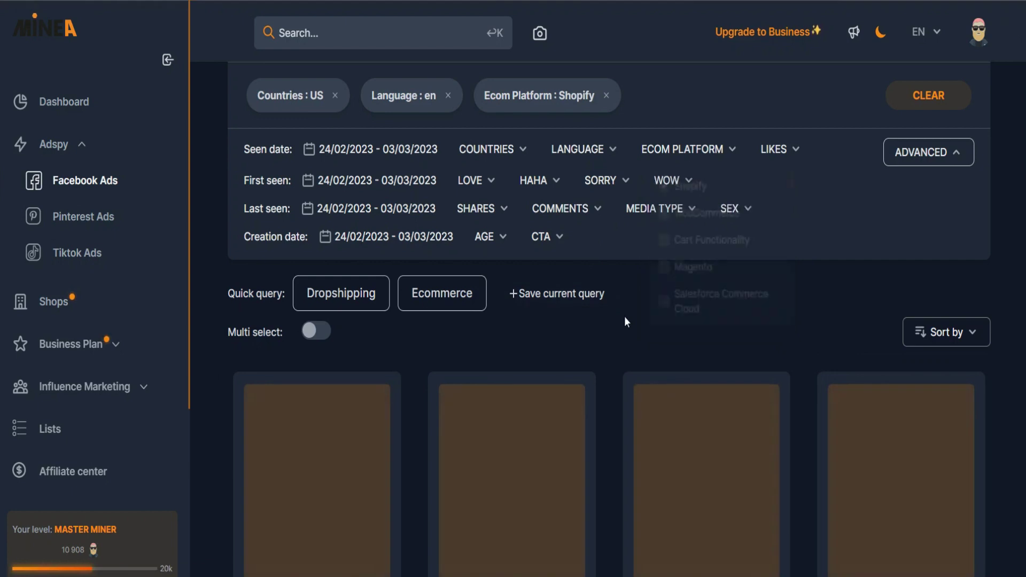
scroll(626, 321, "down", 3)
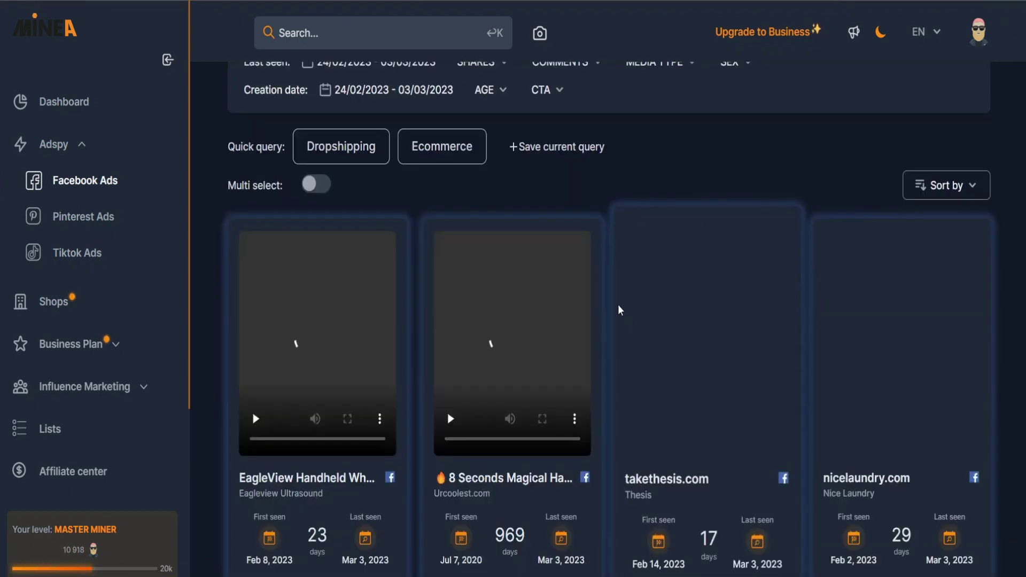
scroll(505, 270, "up", 4)
scroll(505, 271, "up", 2)
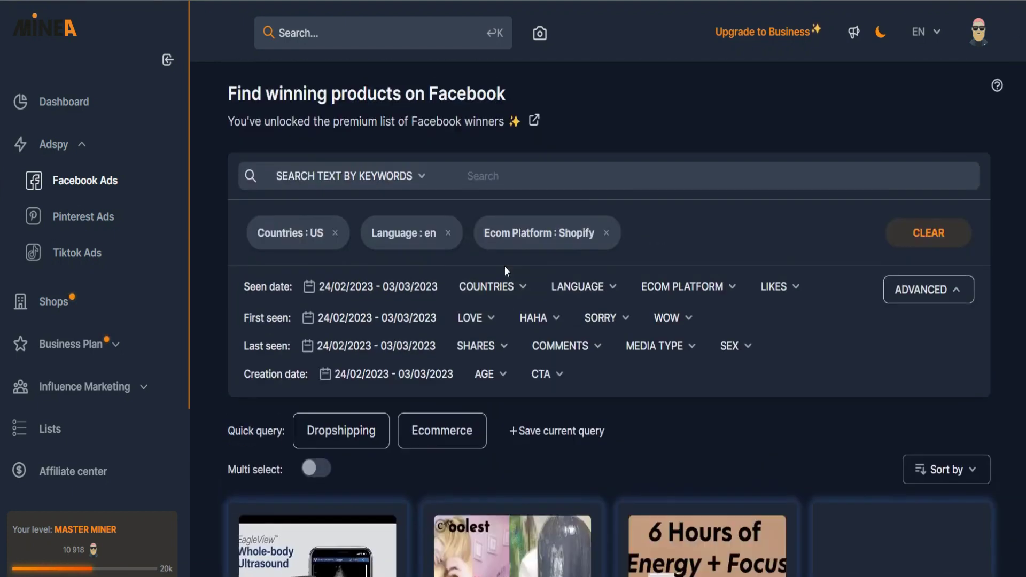
Step: Add a 'dog' ad-text keyword filter and browse the dog-product ads it returns
left_click(496, 179)
type("dog")
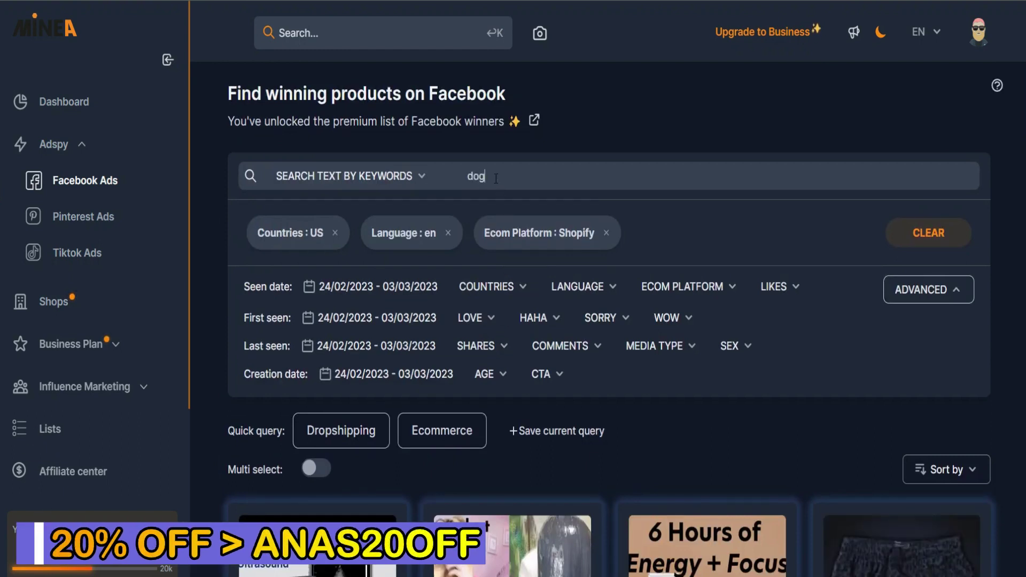
key("Return")
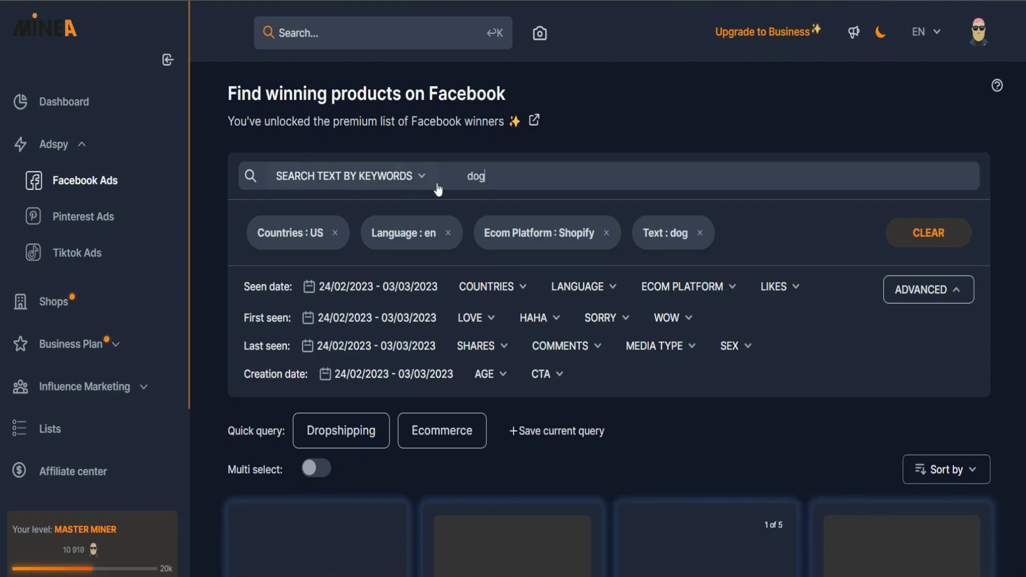
scroll(537, 292, "down", 10)
scroll(536, 292, "up", 4)
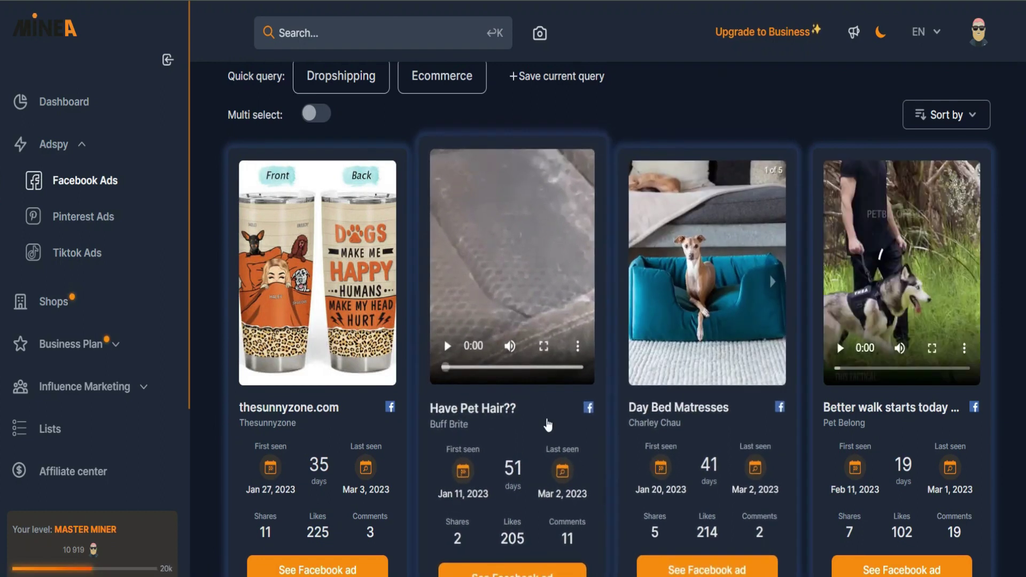
scroll(871, 426, "down", 6)
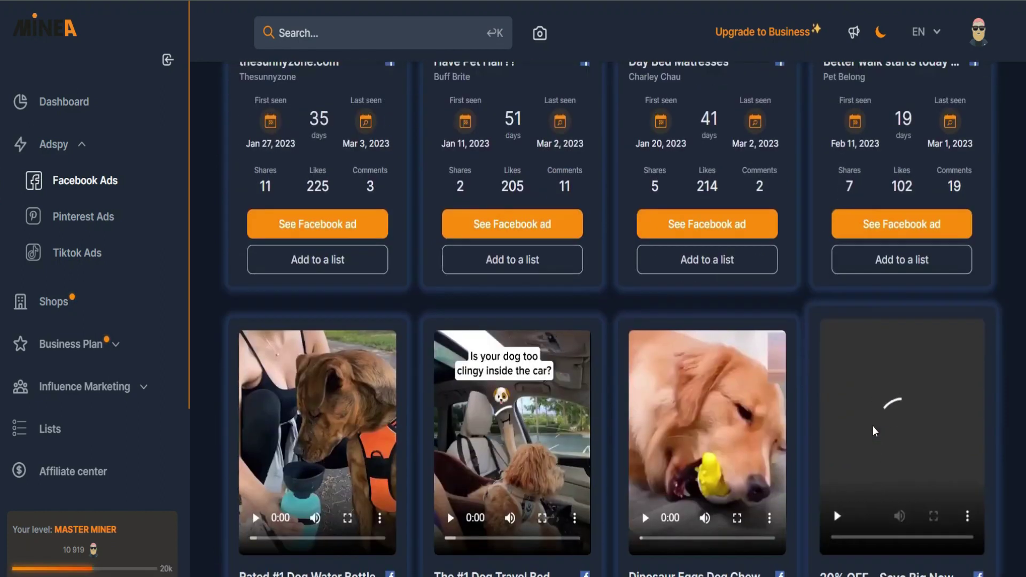
scroll(873, 425, "down", 3)
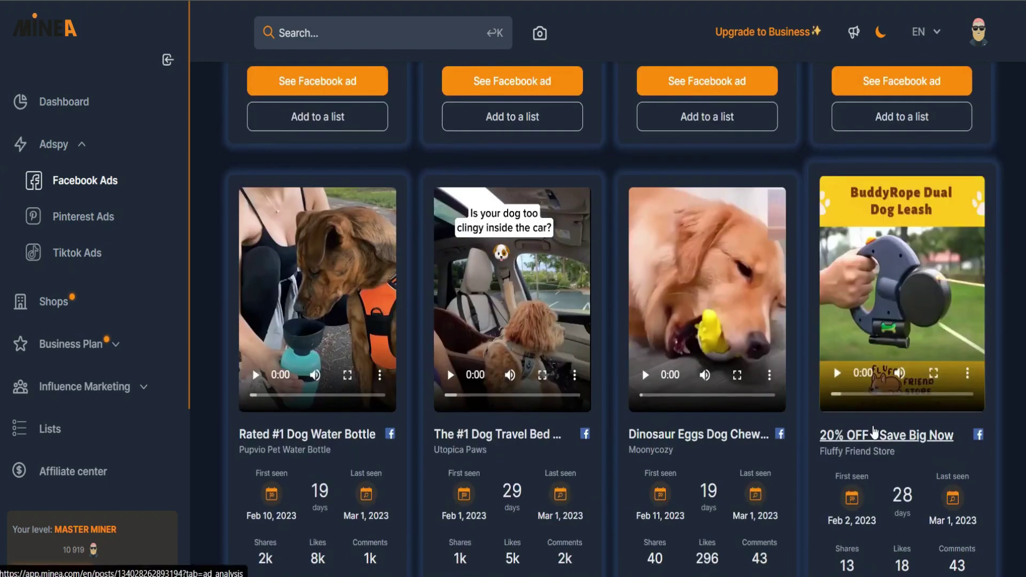
scroll(874, 431, "down", 5)
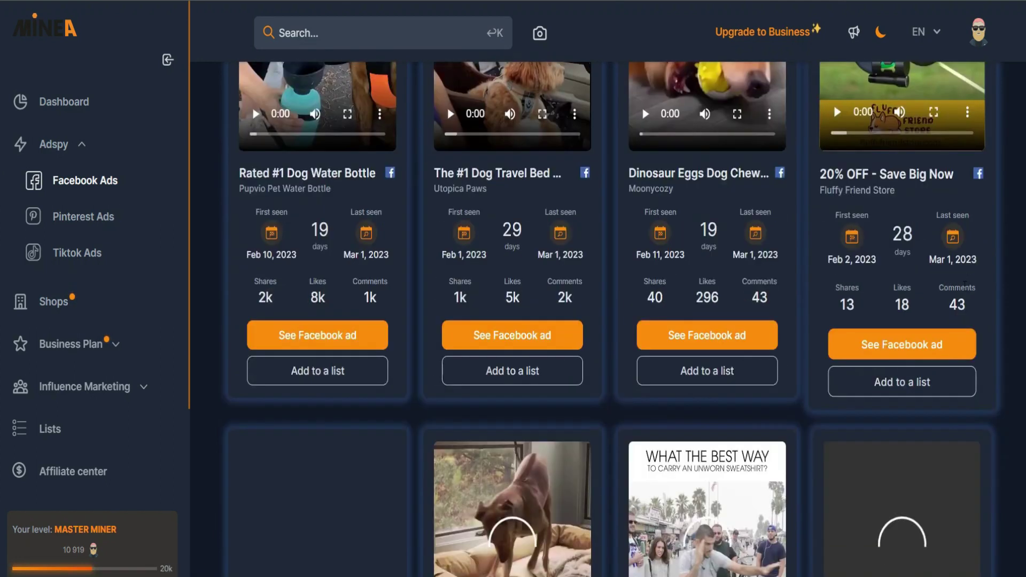
scroll(668, 201, "up", 15)
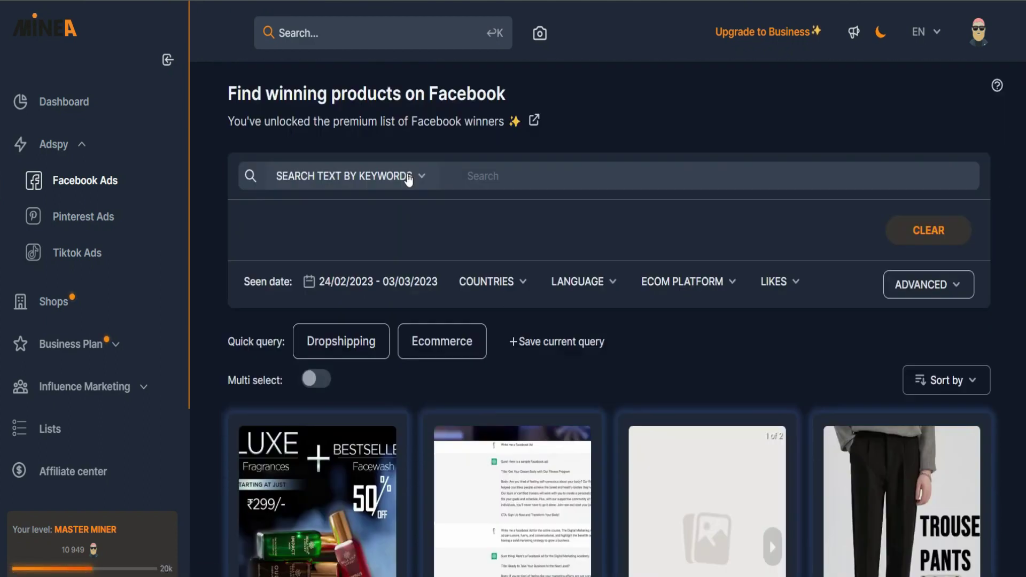
left_click(408, 180)
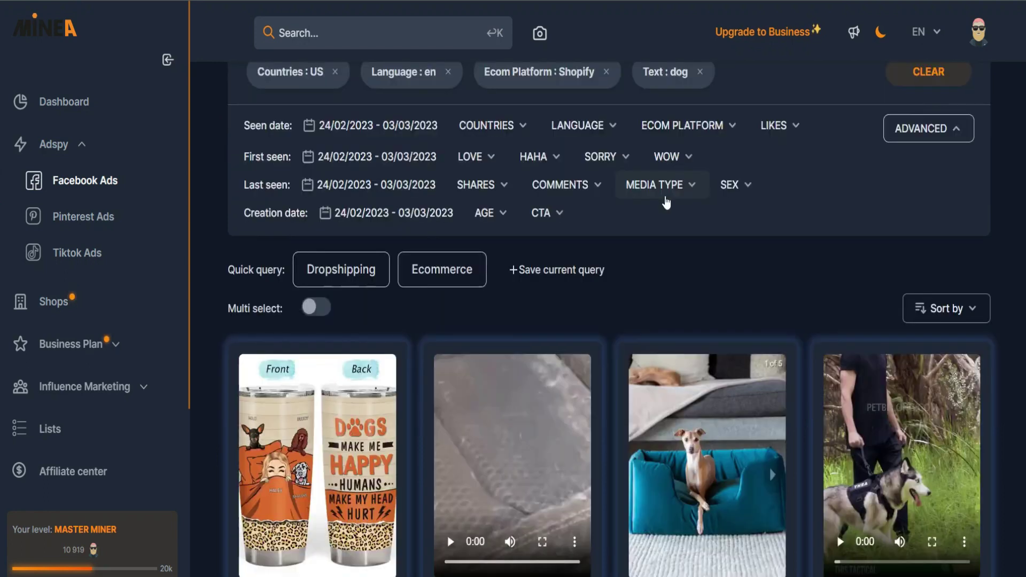
scroll(666, 202, "up", 3)
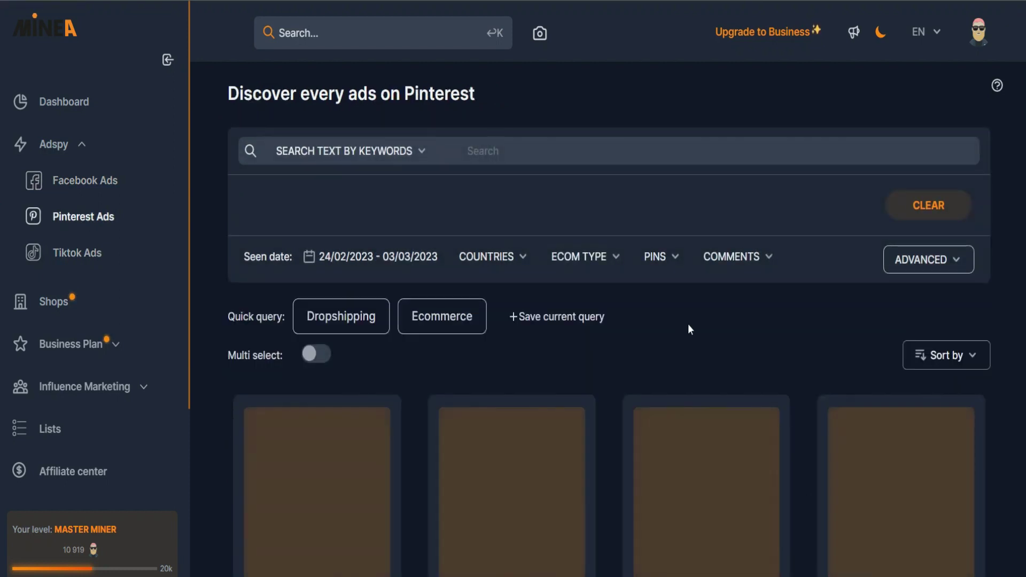
Step: Inspect the Pinterest ads' ADVANCED filters and scroll through the first ad cards
scroll(688, 328, "down", 3)
scroll(687, 324, "up", 3)
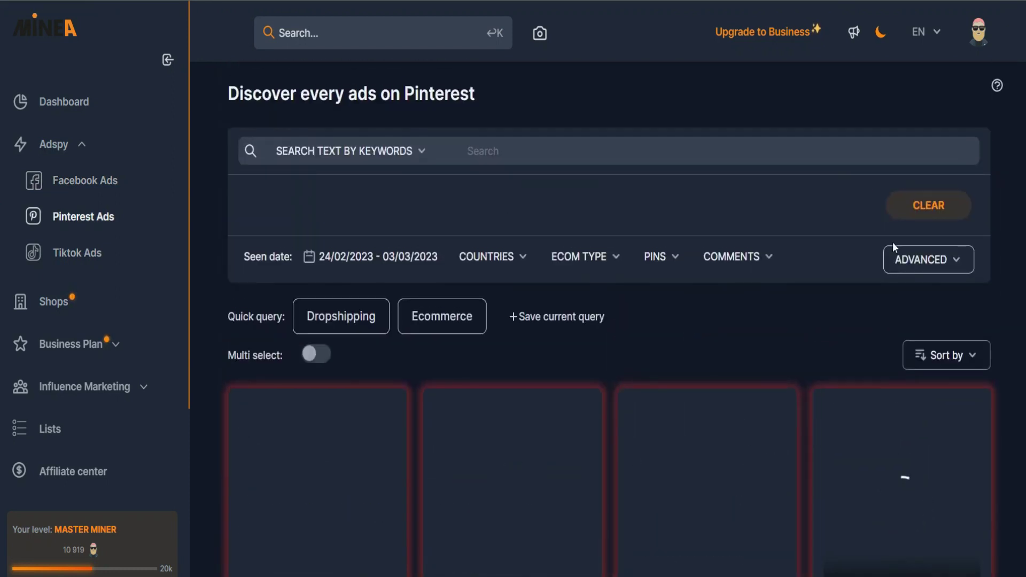
left_click(912, 260)
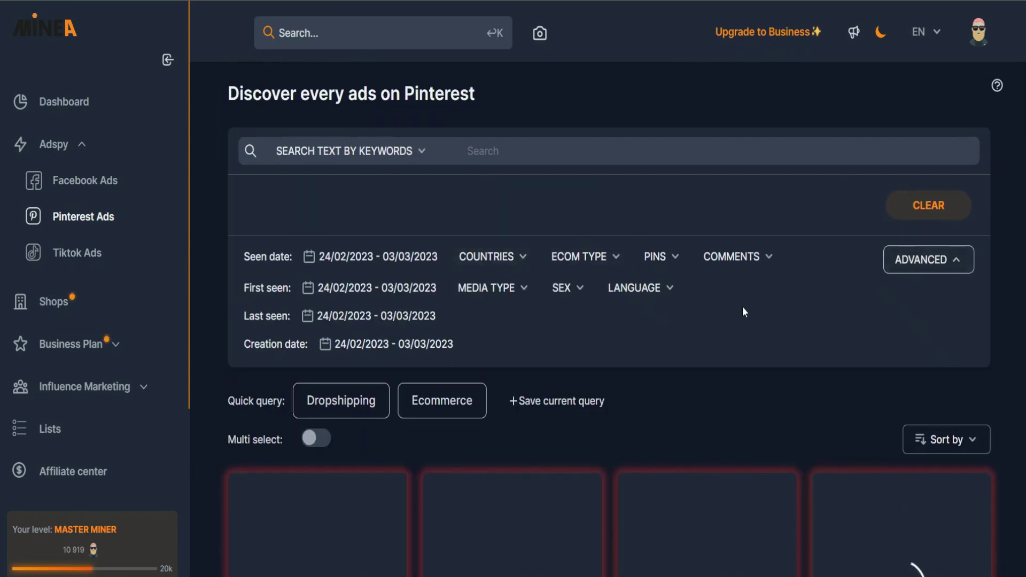
left_click(927, 269)
scroll(637, 342, "down", 8)
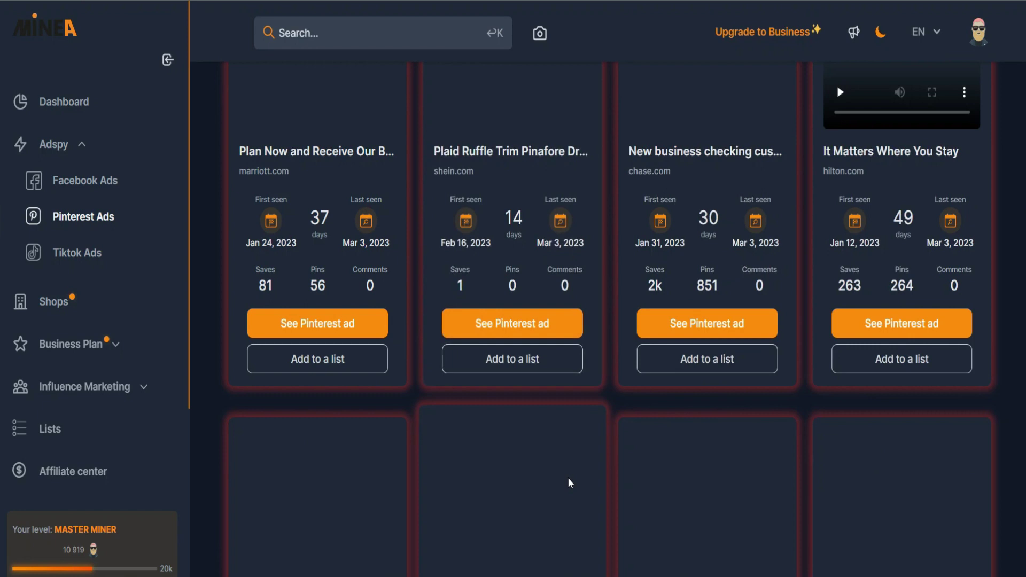
scroll(568, 481, "down", 5)
scroll(568, 481, "up", 13)
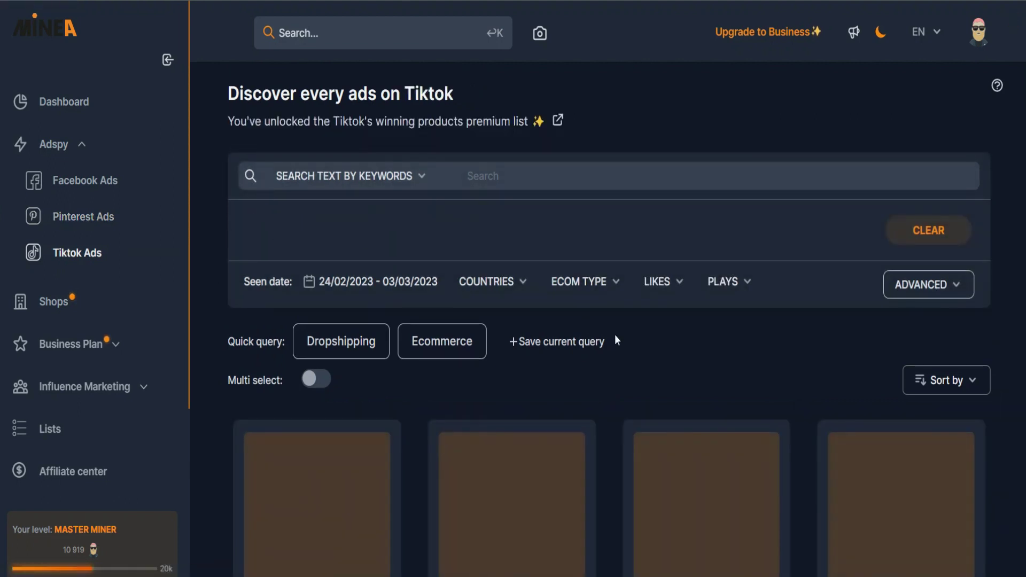
Step: Inspect the TikTok ads' ADVANCED filters and results, then view the text search-type options
scroll(729, 384, "down", 13)
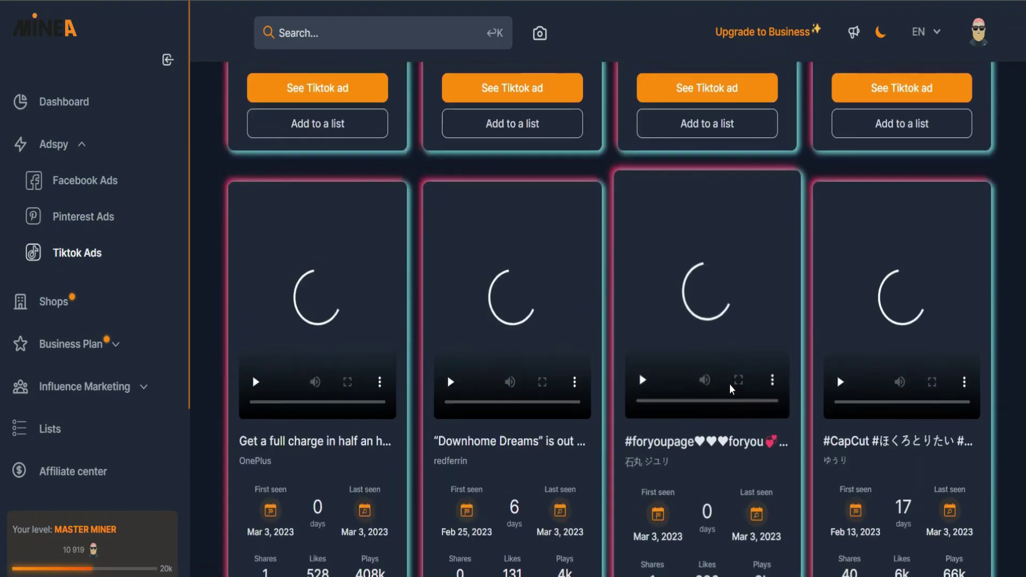
scroll(730, 383, "up", 11)
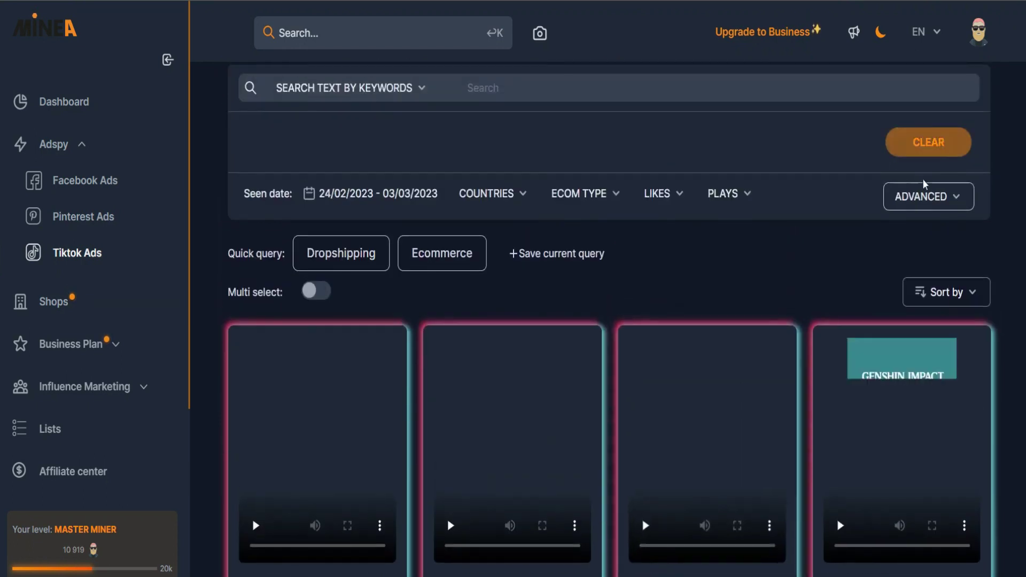
left_click(921, 196)
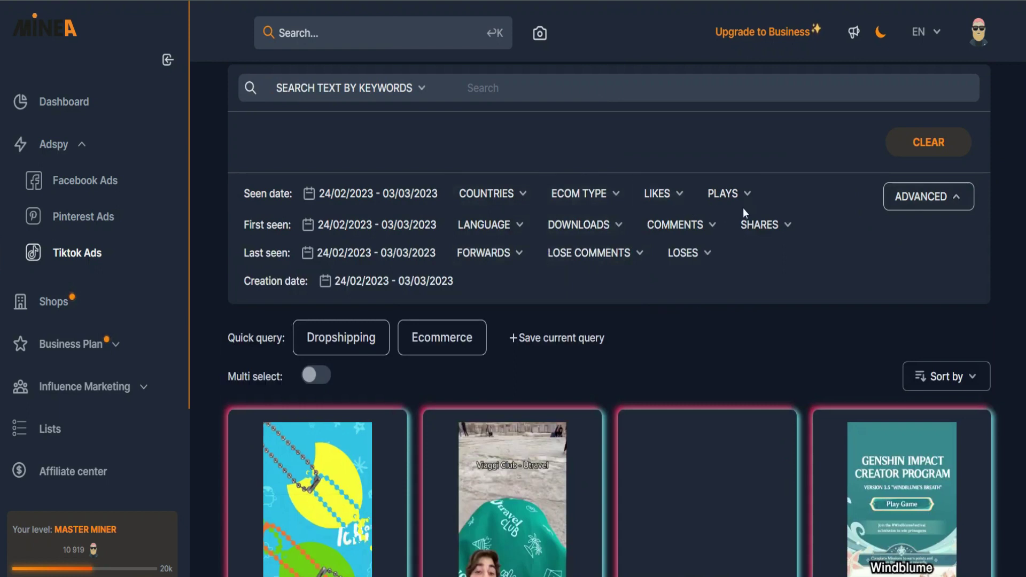
left_click(910, 207)
scroll(499, 176, "up", 2)
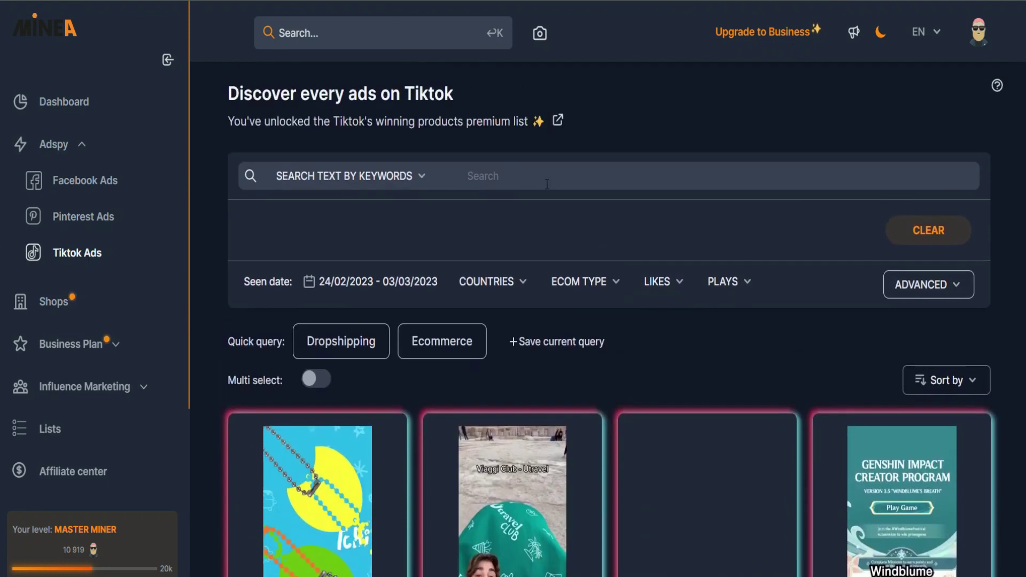
scroll(649, 409, "down", 5)
scroll(649, 408, "down", 4)
scroll(695, 374, "up", 3)
scroll(716, 348, "up", 7)
left_click(409, 184)
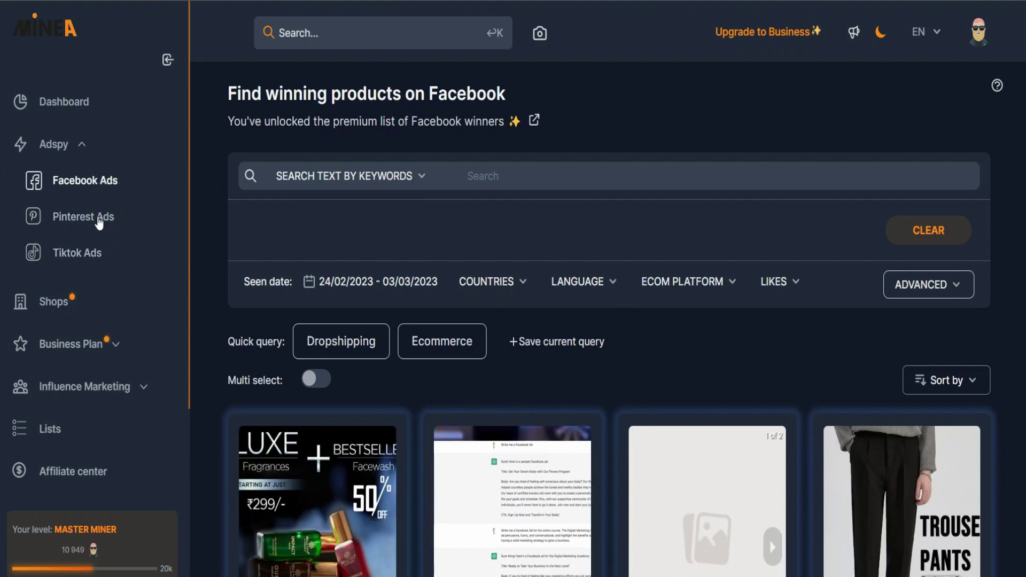
left_click(51, 192)
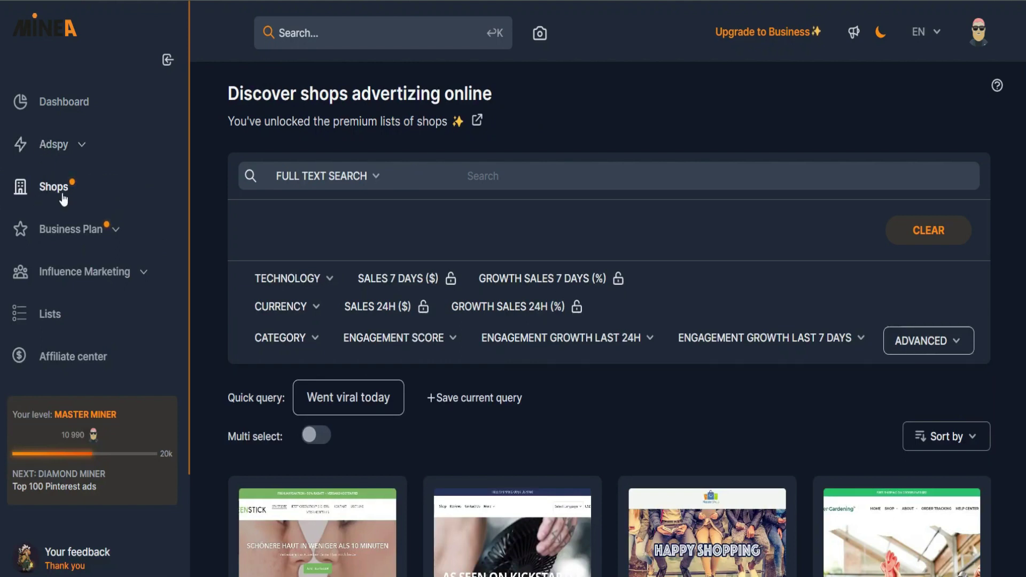
scroll(624, 376, "down", 6)
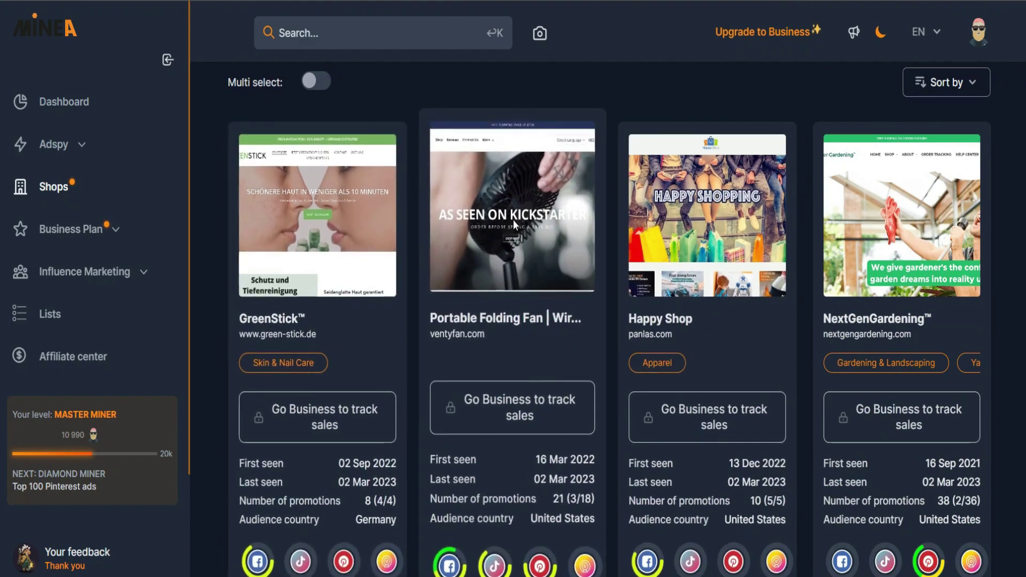
scroll(818, 353, "down", 2)
scroll(819, 353, "down", 5)
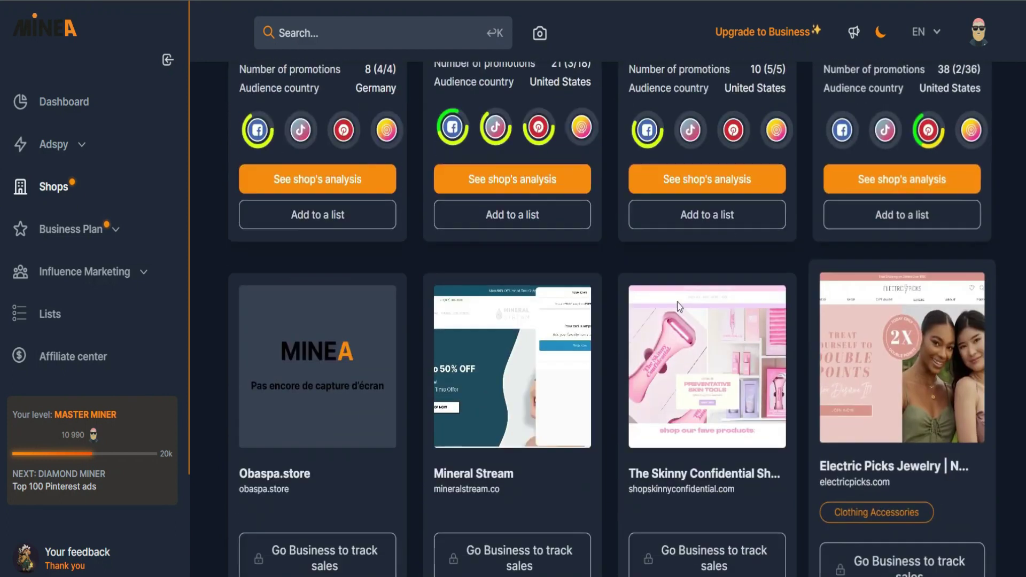
scroll(476, 290, "up", 13)
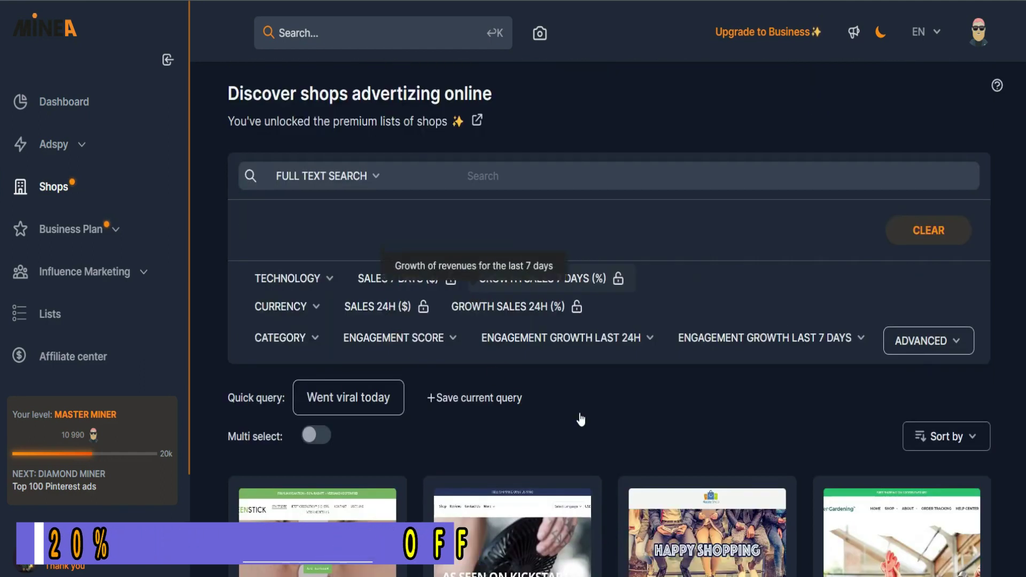
scroll(566, 420, "down", 2)
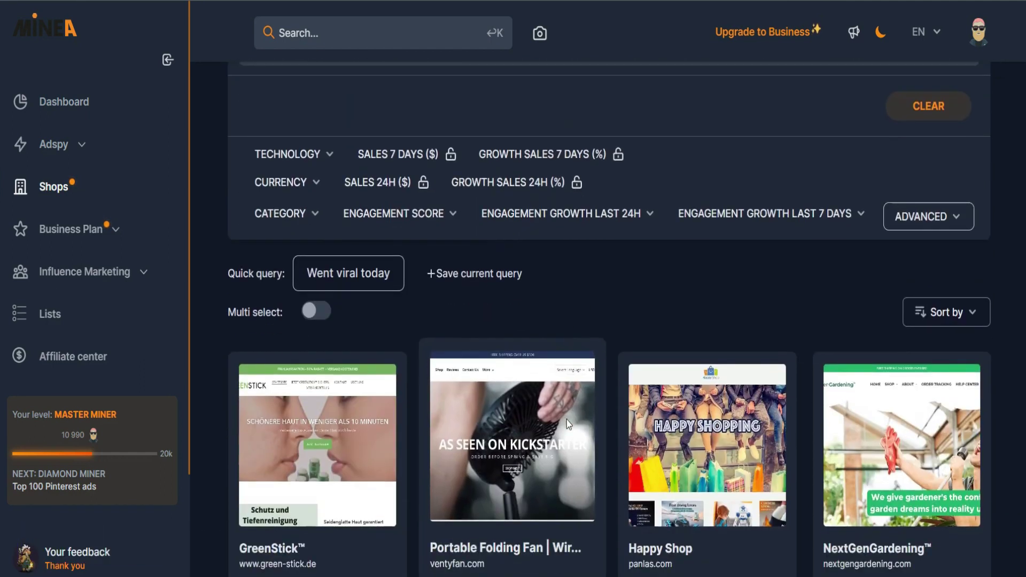
left_click(924, 225)
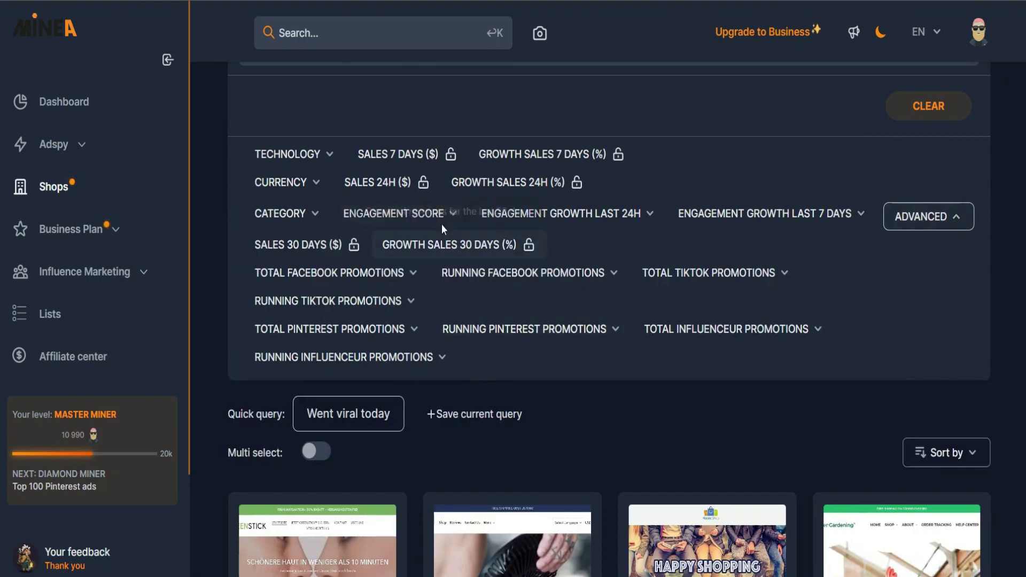
left_click(953, 220)
scroll(625, 277, "up", 2)
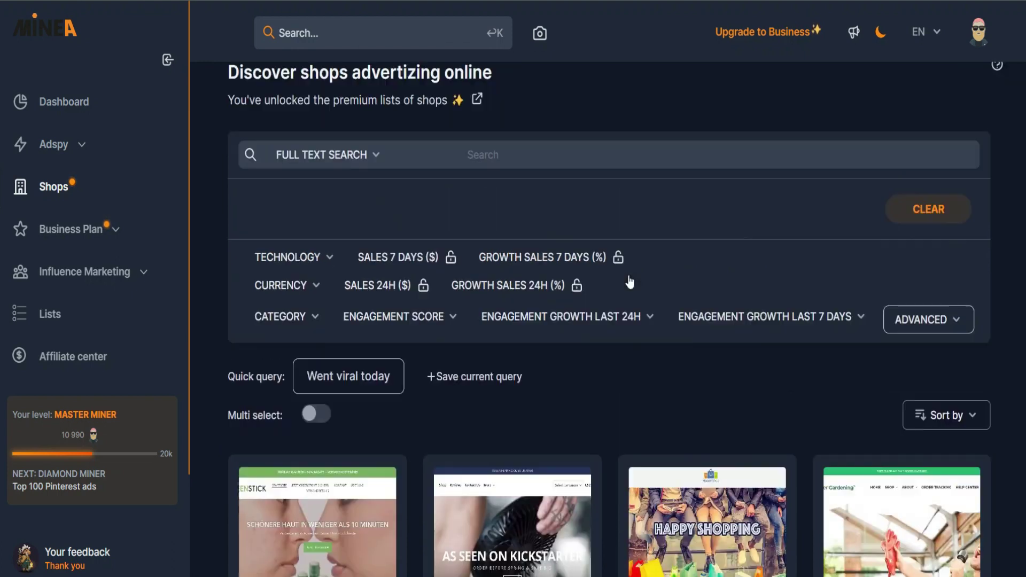
Step: Search shops for 'blendjet' and open the blendjet.com shop analysis
left_click(472, 175)
type("b")
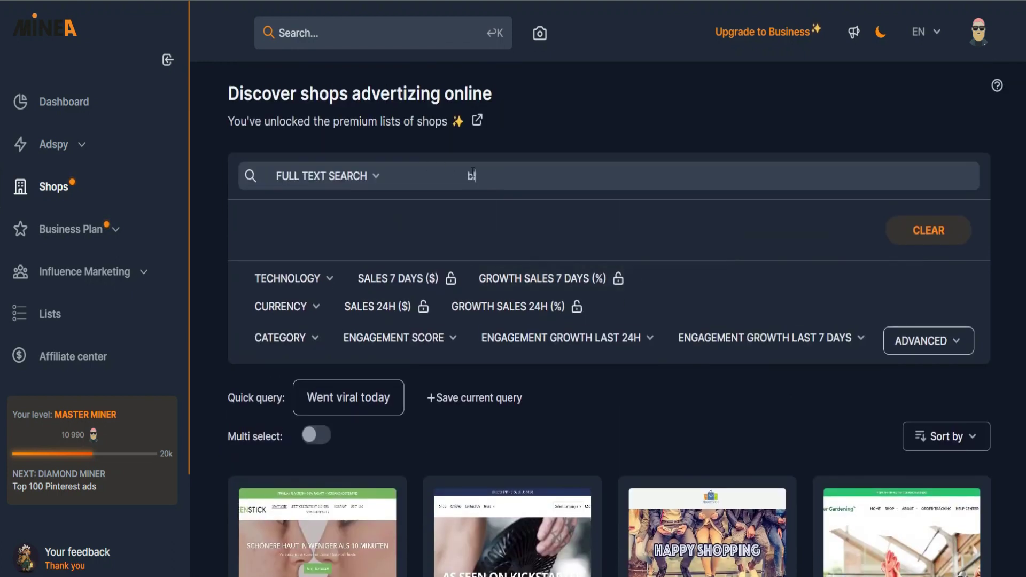
type("lendjet")
key("Return")
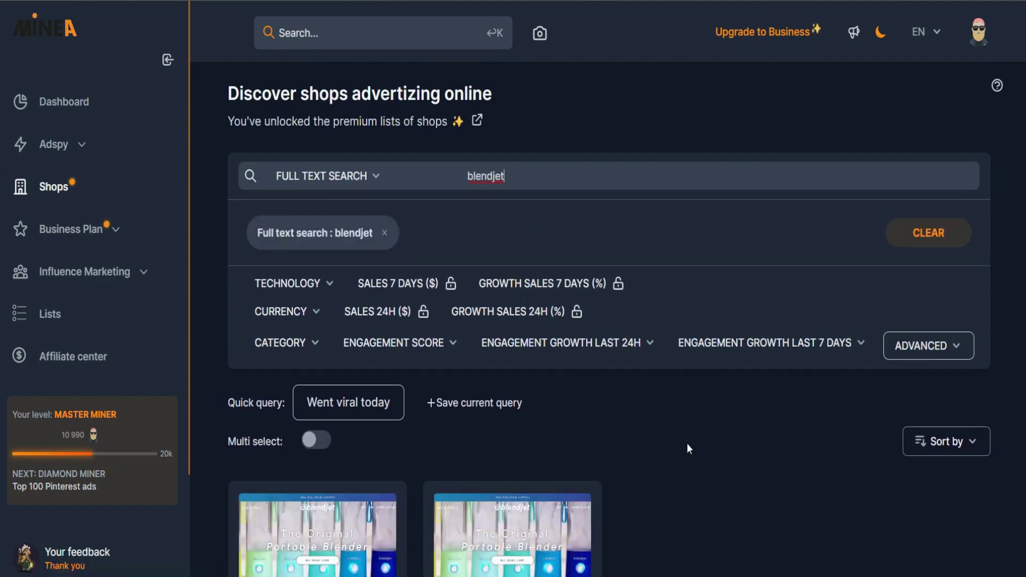
scroll(688, 448, "down", 5)
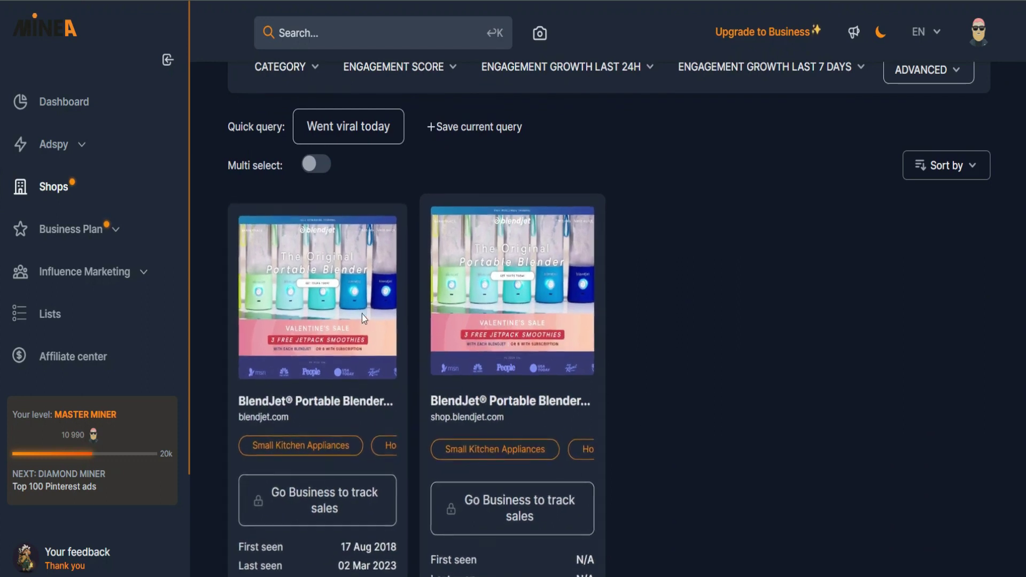
scroll(727, 321, "down", 4)
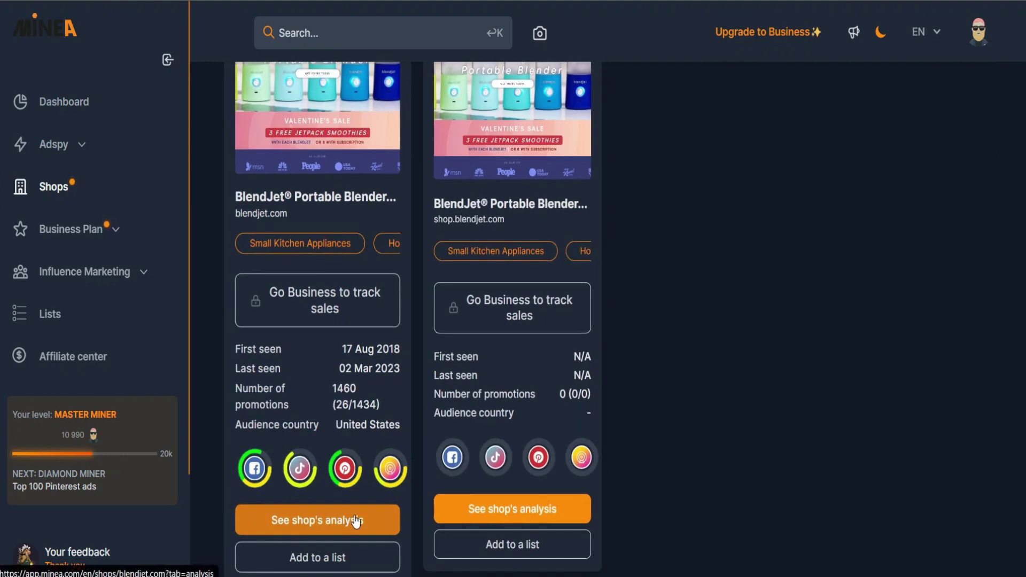
left_click(355, 521)
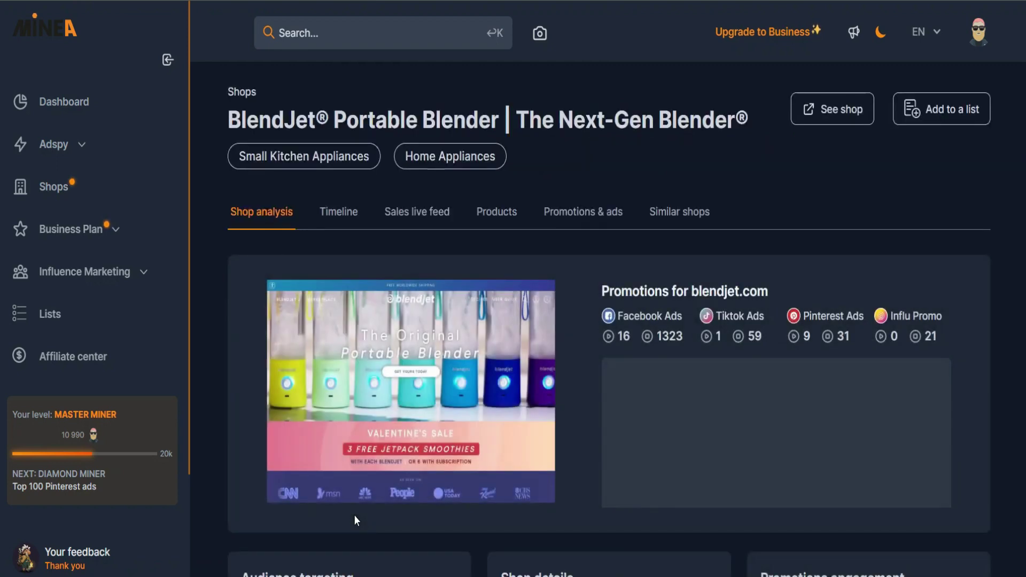
Step: Review BlendJet's audience, shop details and promotions: United States, 1460 promotions, 39/100 engagement
scroll(913, 304, "down", 8)
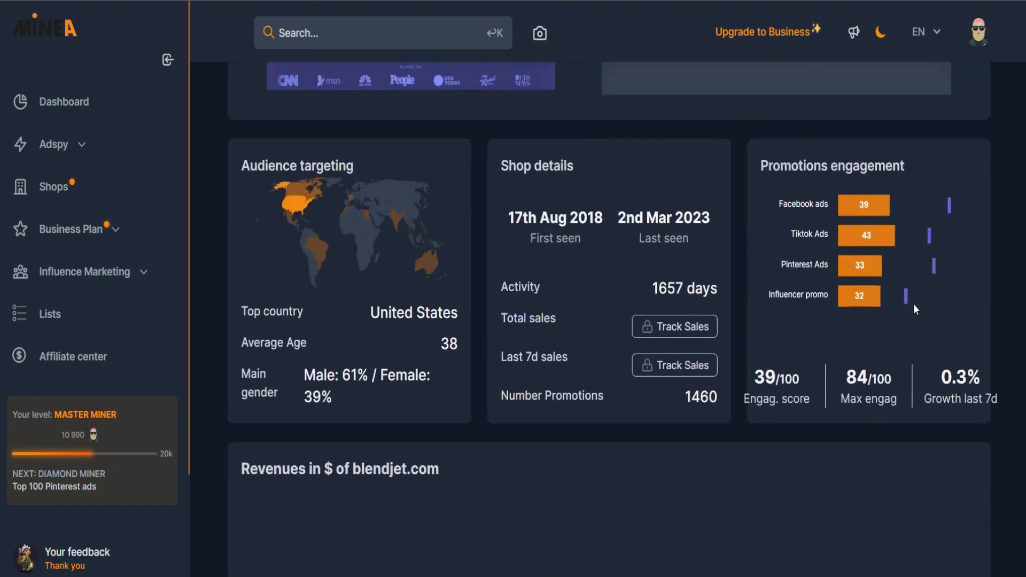
scroll(913, 304, "up", 3)
mouse_move(321, 412)
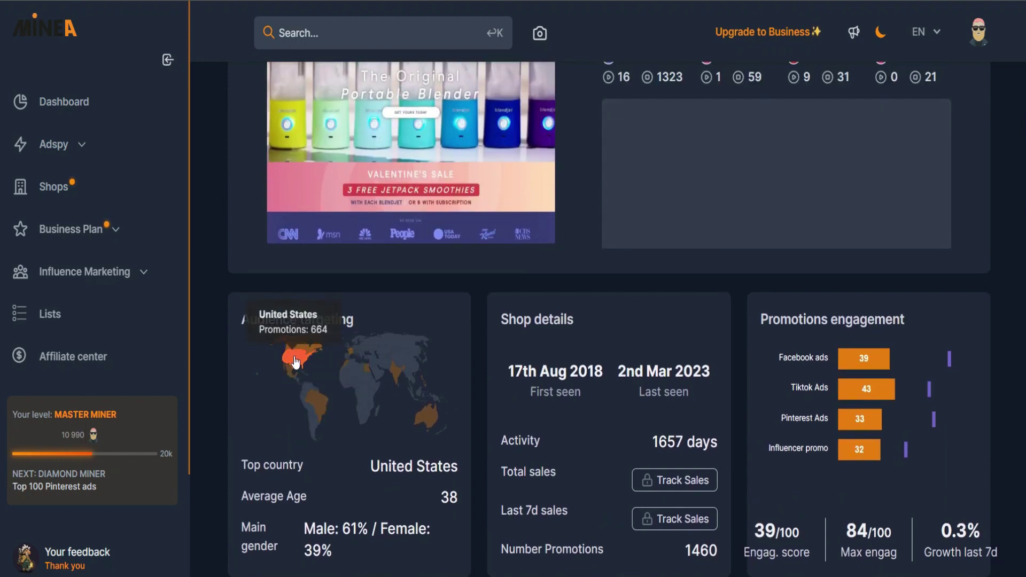
mouse_move(416, 448)
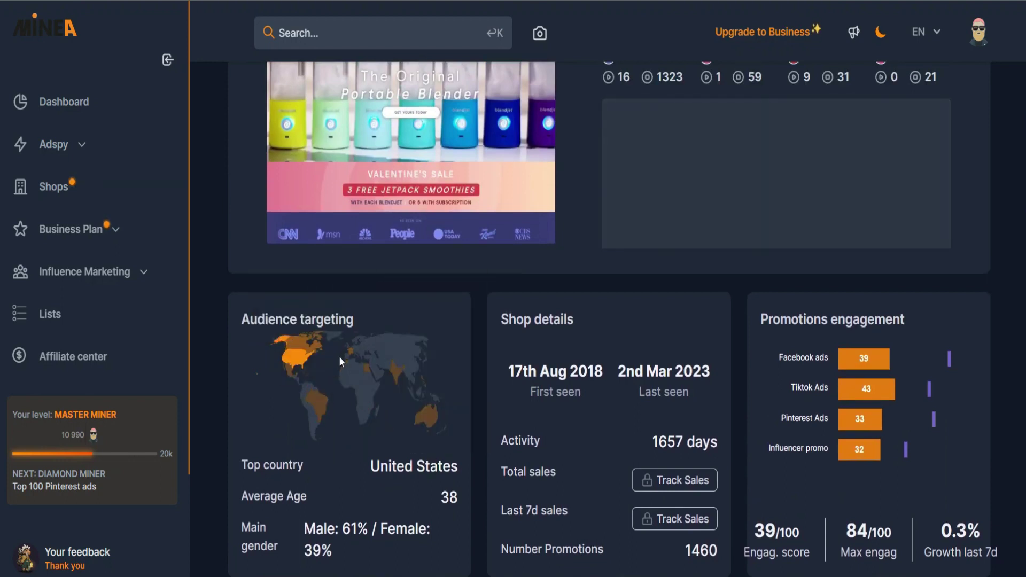
mouse_move(395, 378)
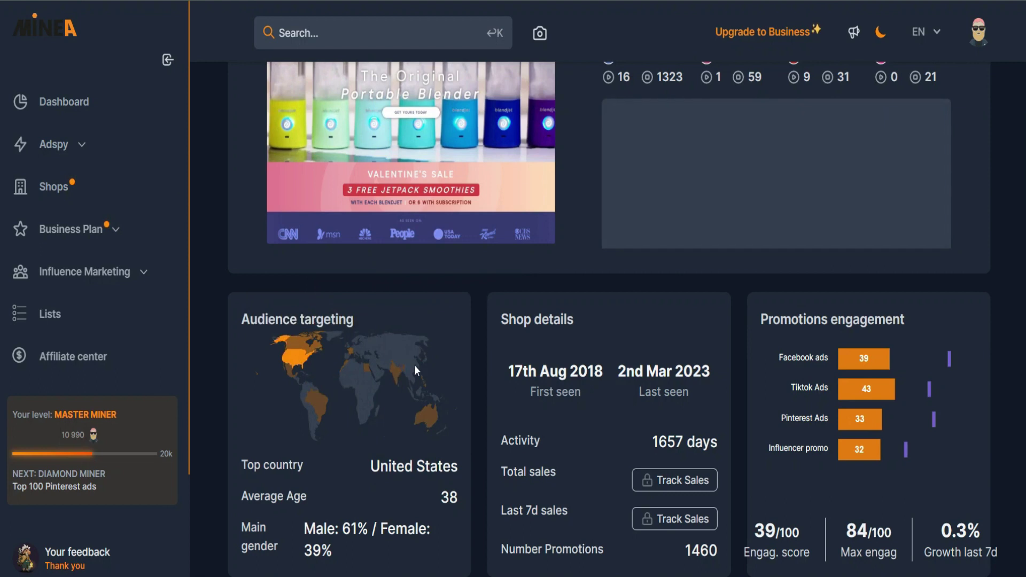
scroll(584, 332, "down", 3)
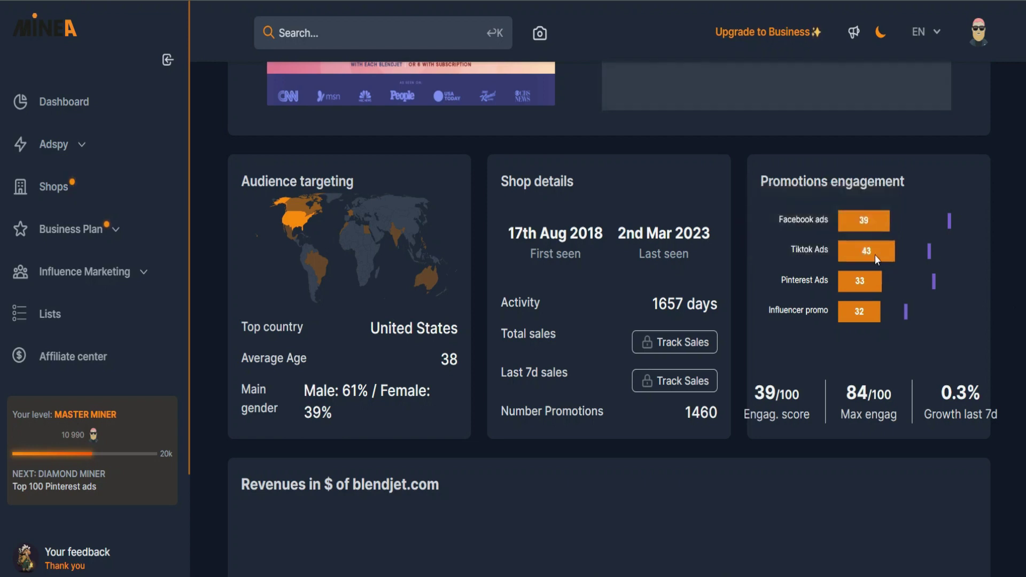
Step: Filter blendjet.com's most engaging promotions to the TikTok ads (60) channel and browse the cards
scroll(931, 347, "down", 10)
scroll(932, 352, "down", 6)
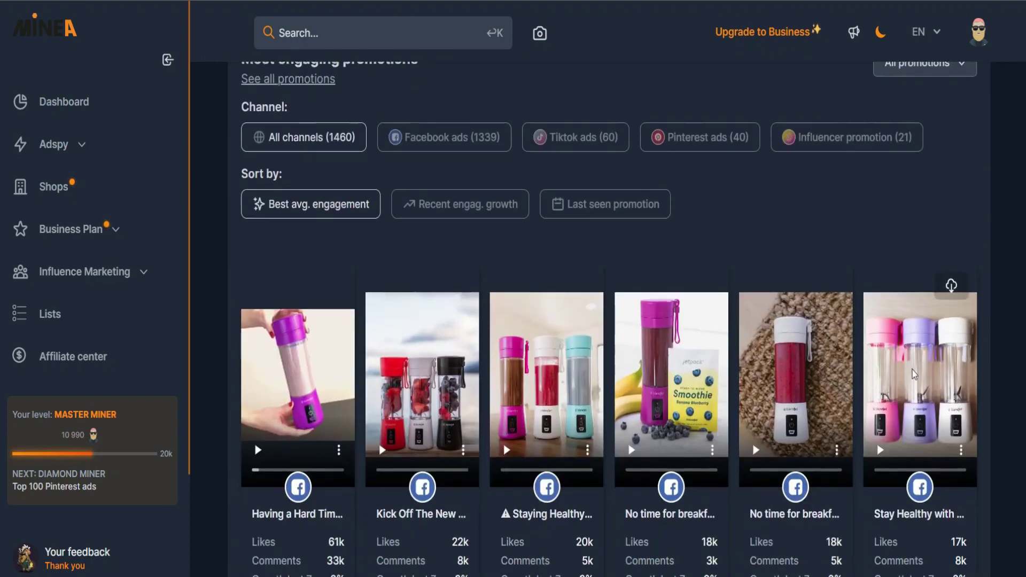
scroll(912, 370, "down", 15)
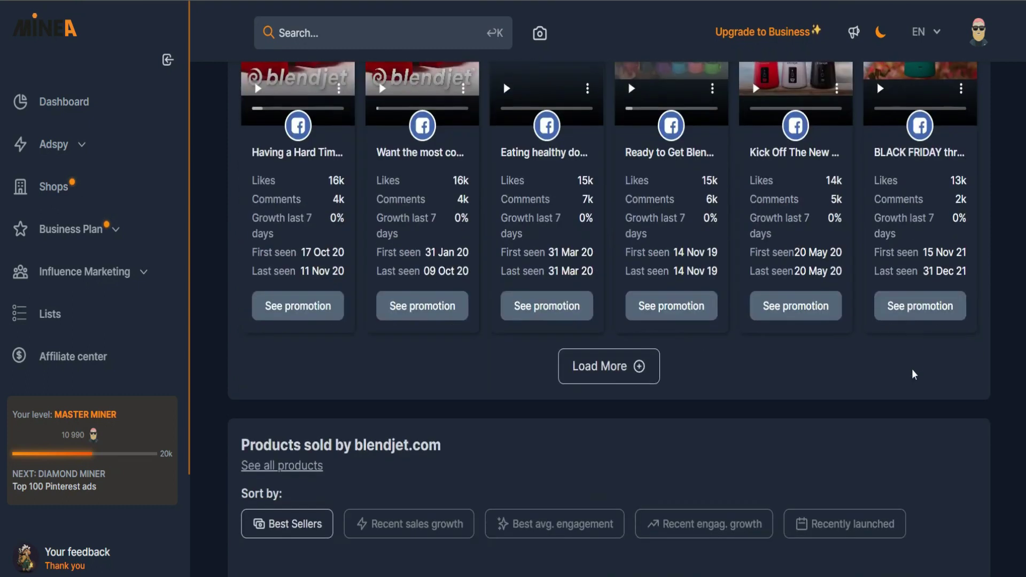
scroll(912, 374, "up", 5)
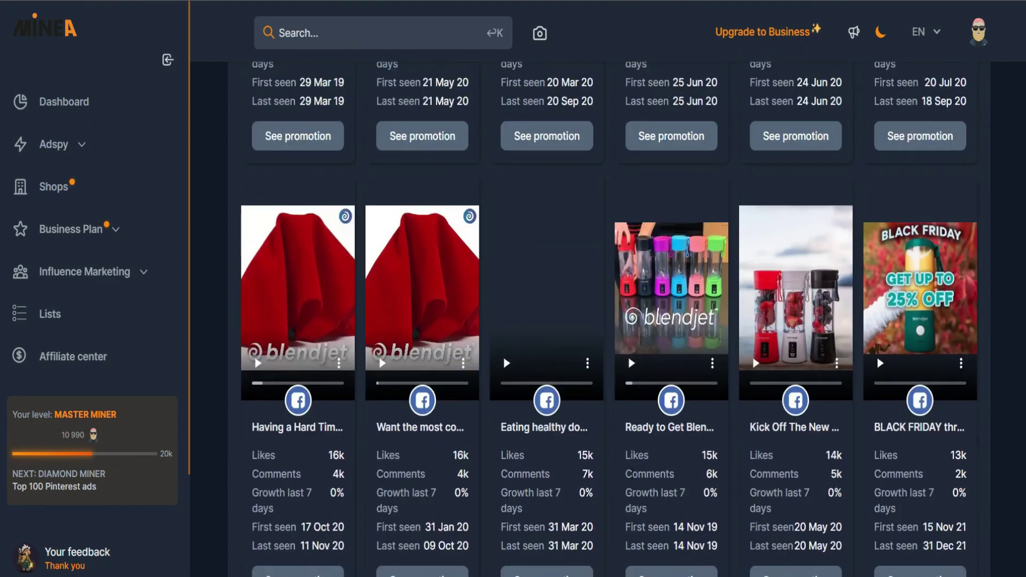
scroll(632, 479, "up", 7)
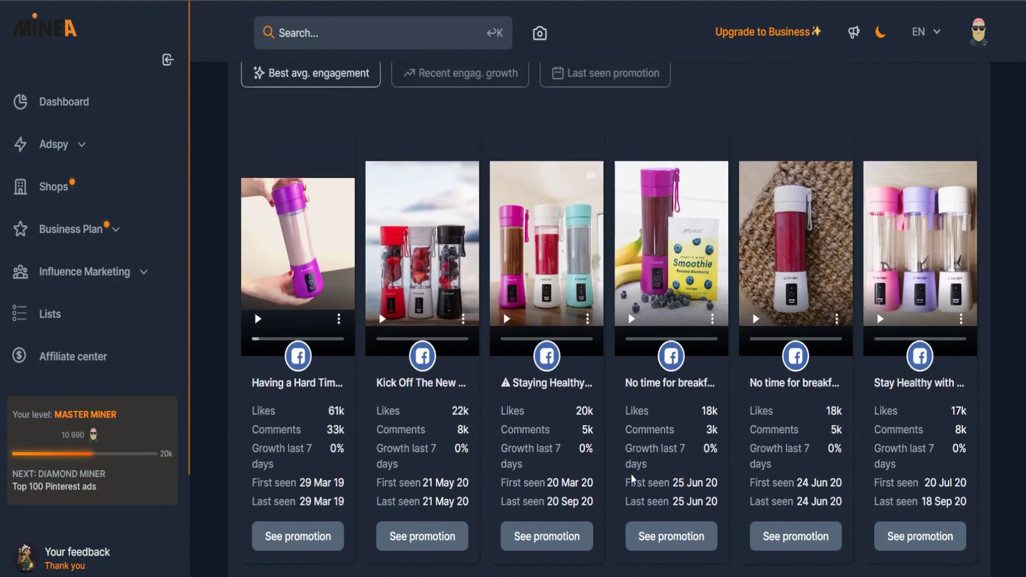
scroll(632, 478, "up", 4)
left_click(583, 245)
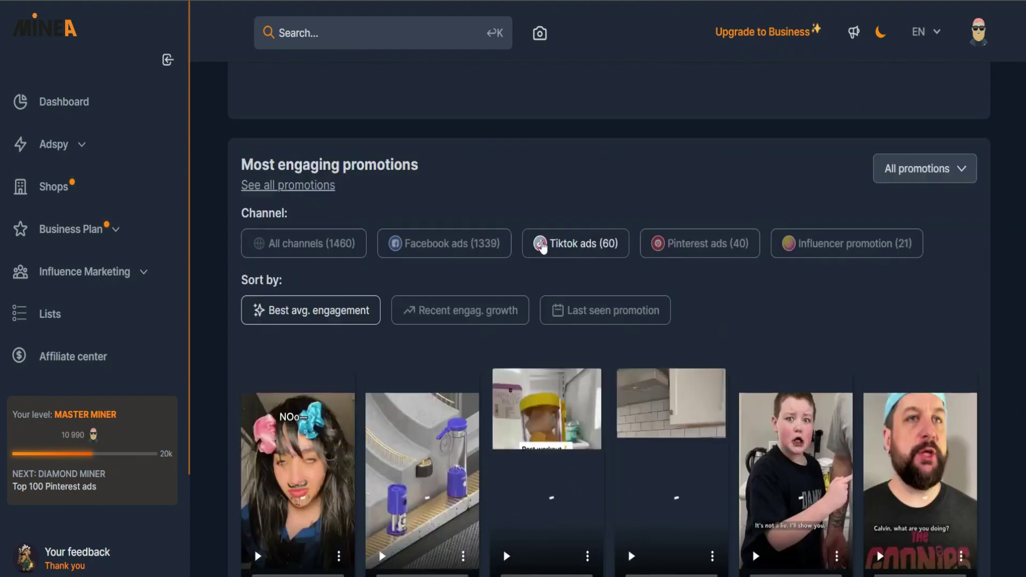
scroll(626, 315, "down", 3)
scroll(644, 435, "down", 7)
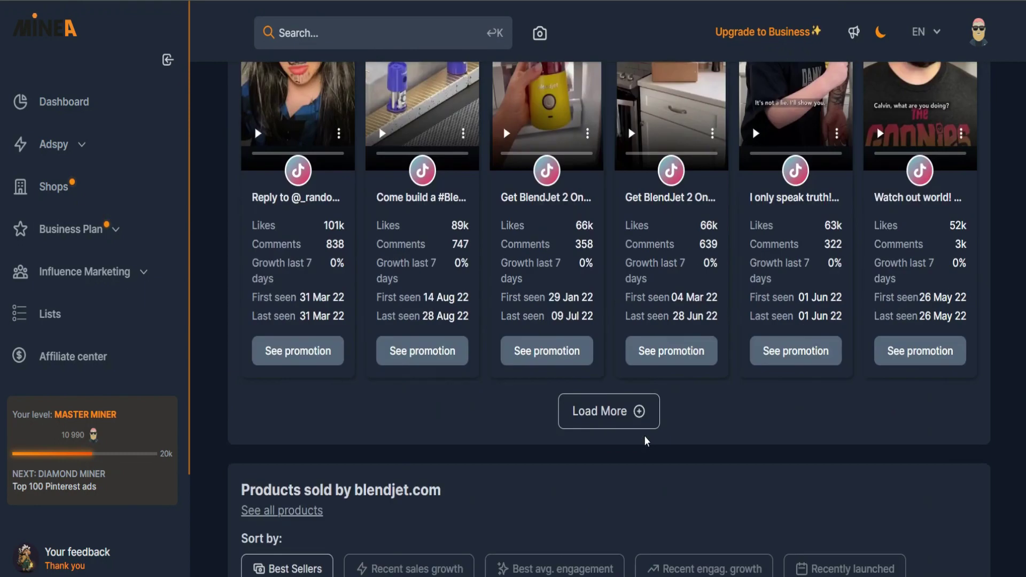
scroll(645, 433, "up", 9)
scroll(645, 432, "up", 10)
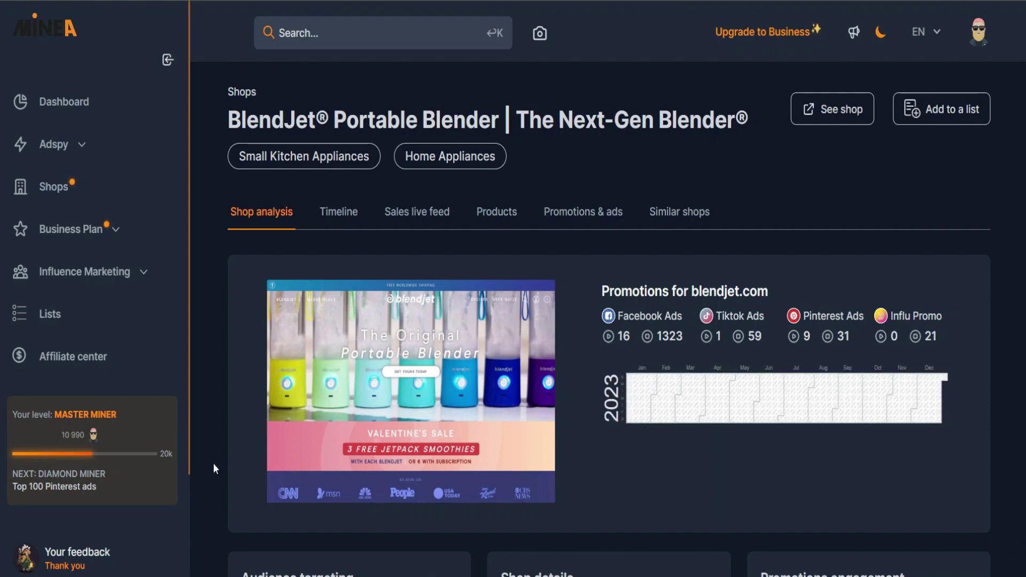
Step: Expand the sidebar's Adspy section, then collapse it again
scroll(213, 464, "down", 7)
scroll(214, 458, "down", 14)
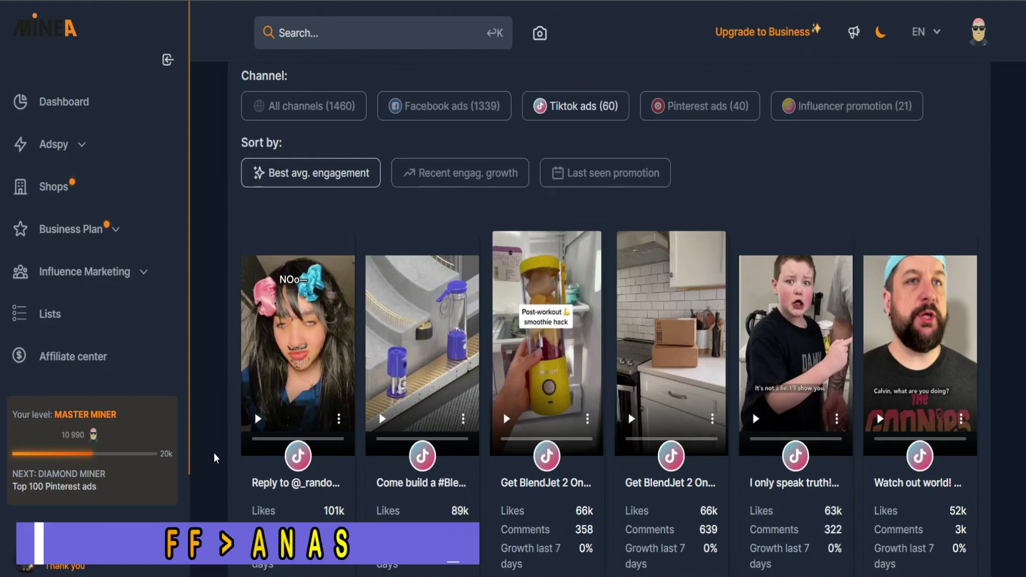
scroll(217, 438, "down", 4)
scroll(217, 433, "up", 20)
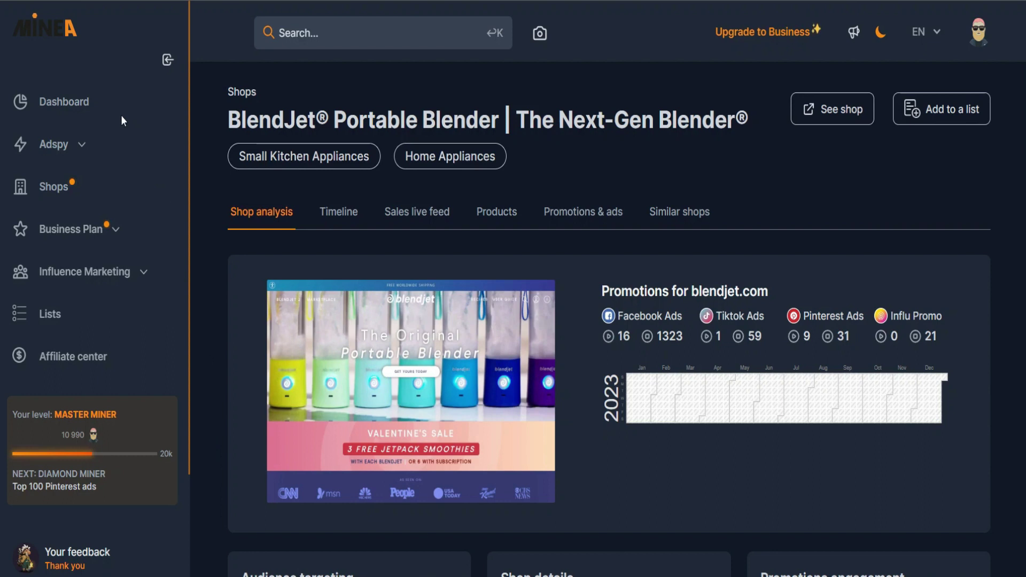
left_click(85, 144)
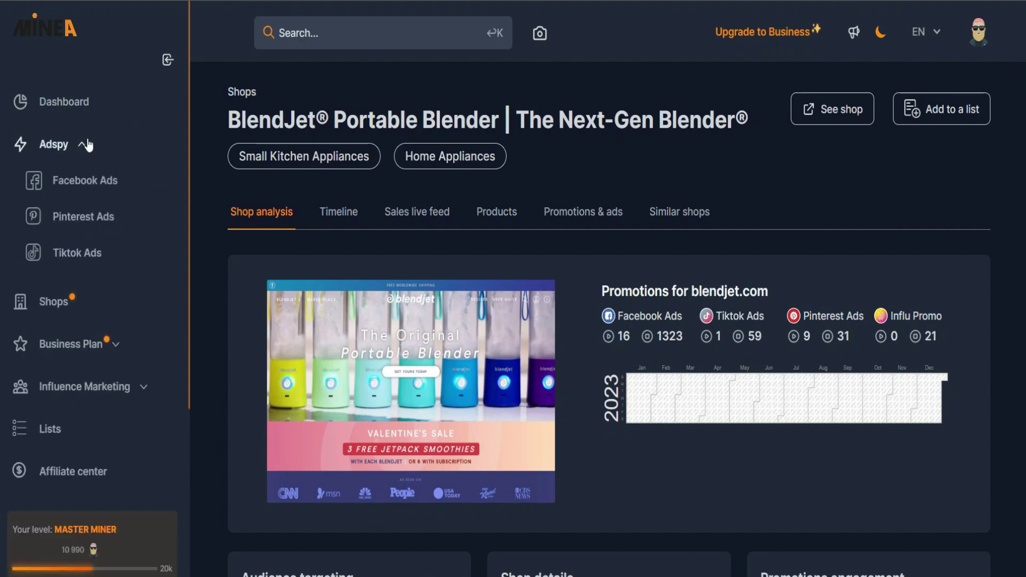
left_click(87, 145)
Step: Re-expand Adspy to list its Facebook, Pinterest and TikTok ad searches
scroll(216, 462, "down", 6)
scroll(214, 459, "down", 12)
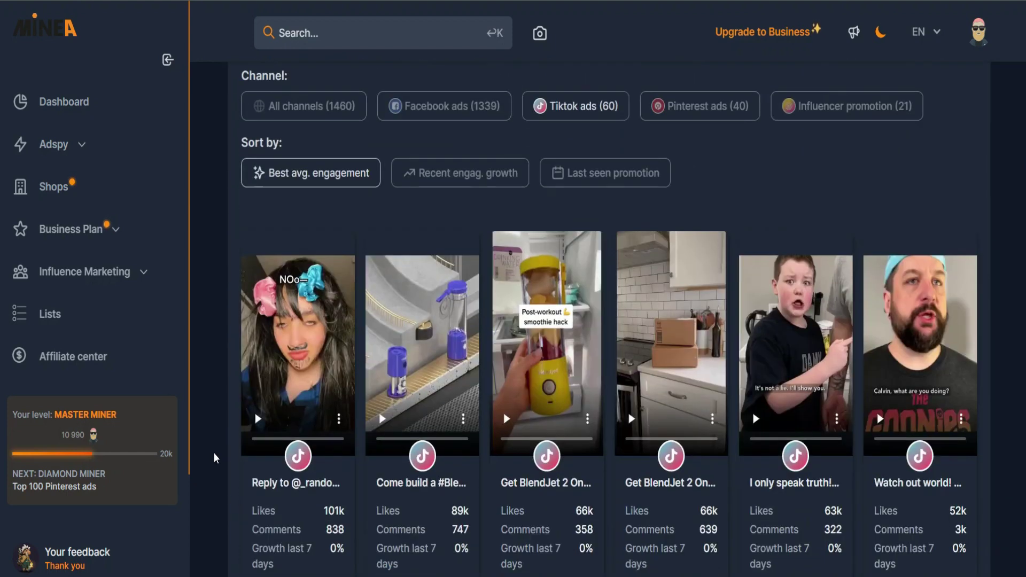
scroll(216, 444, "down", 3)
scroll(217, 435, "up", 20)
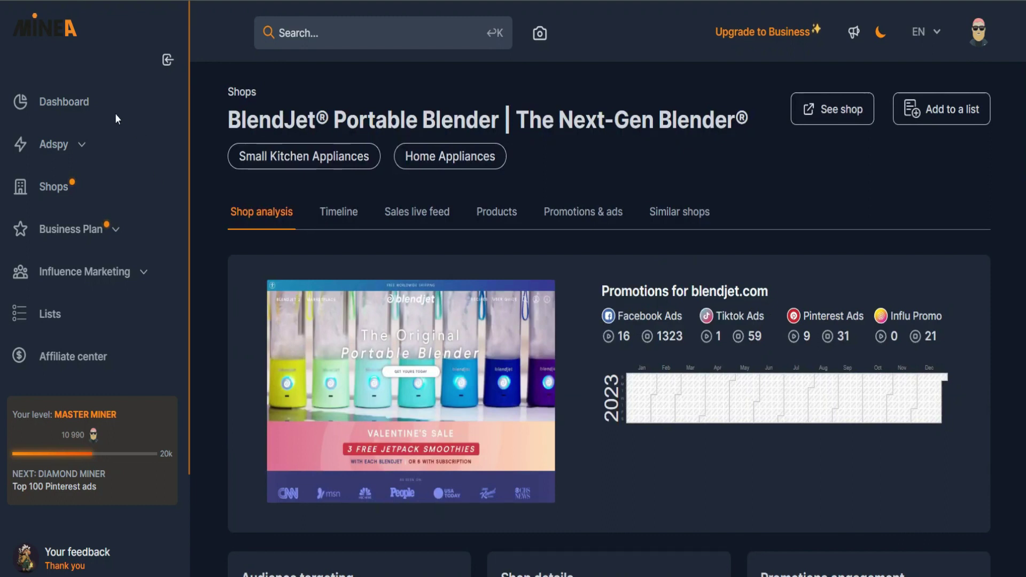
left_click(87, 144)
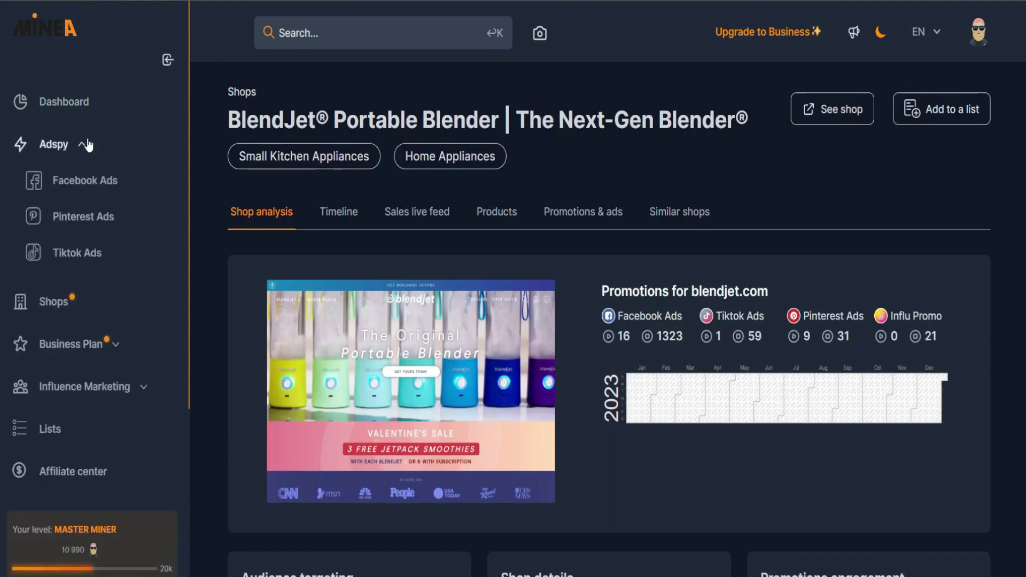